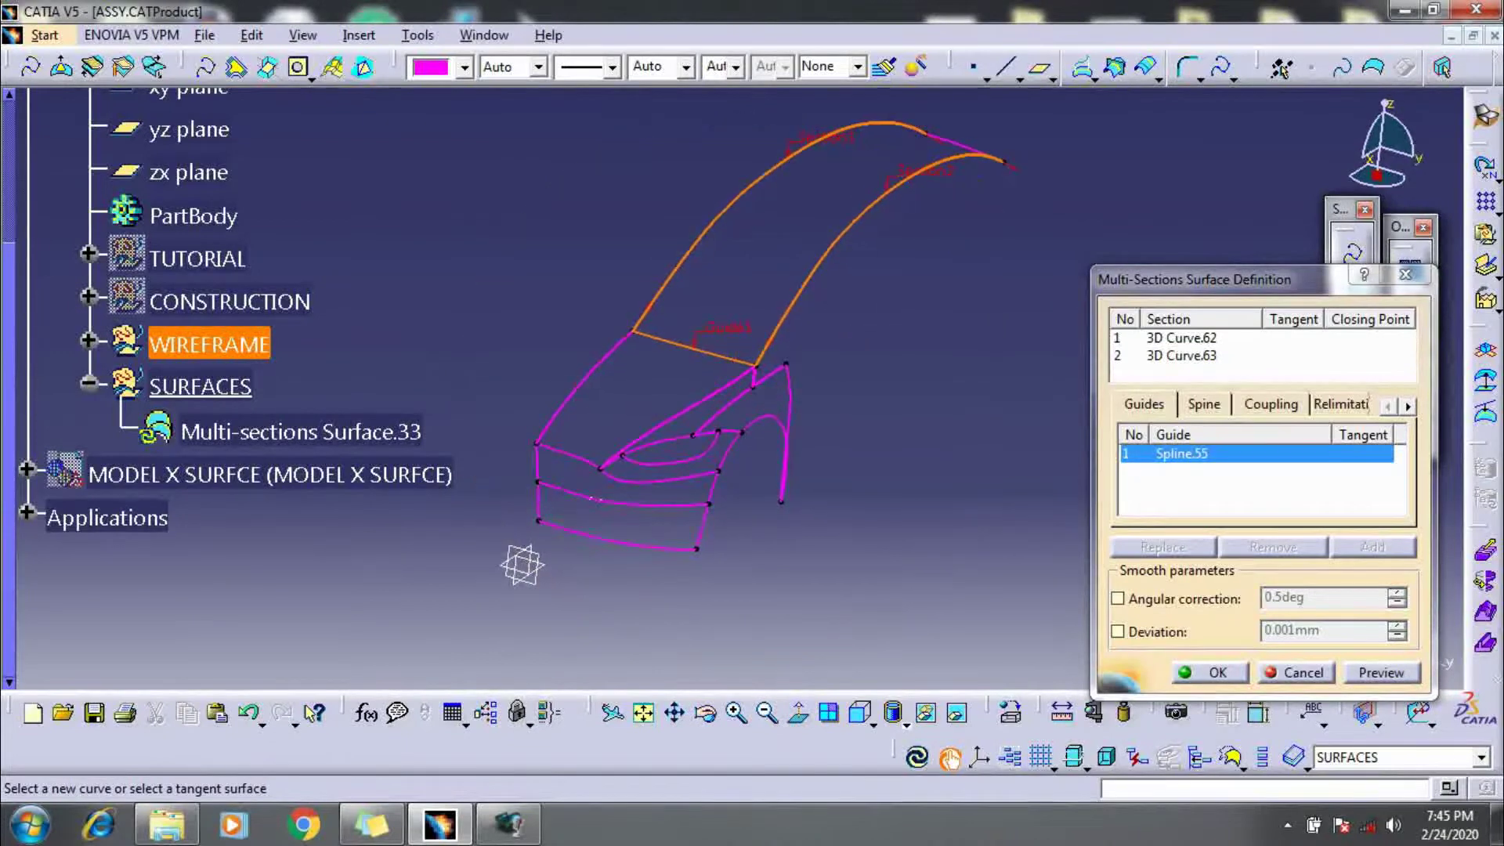
Add 3D Curve.79 as the second guide and complete the multi-sections surface between 3D Curve.62 and 3D Curve.63
click(971, 217)
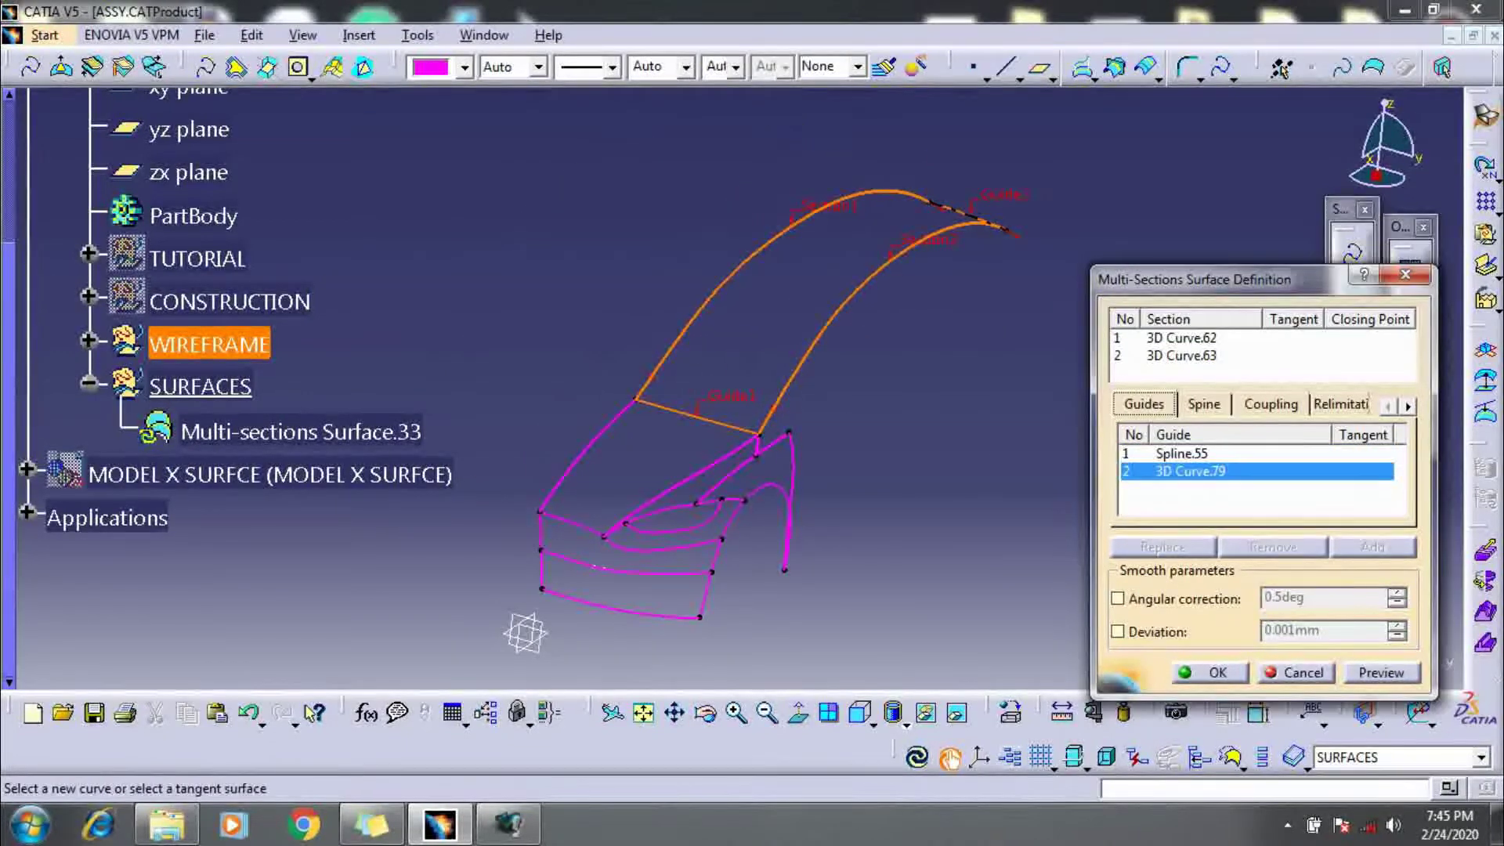
click(1381, 673)
click(1211, 672)
Create the hood multi-sections surface from sections Curve smooth.29 and Curve smooth.28, guided by 3D Curve.82 and Spline.55
middle_drag(815, 423, 960, 232)
click(1354, 416)
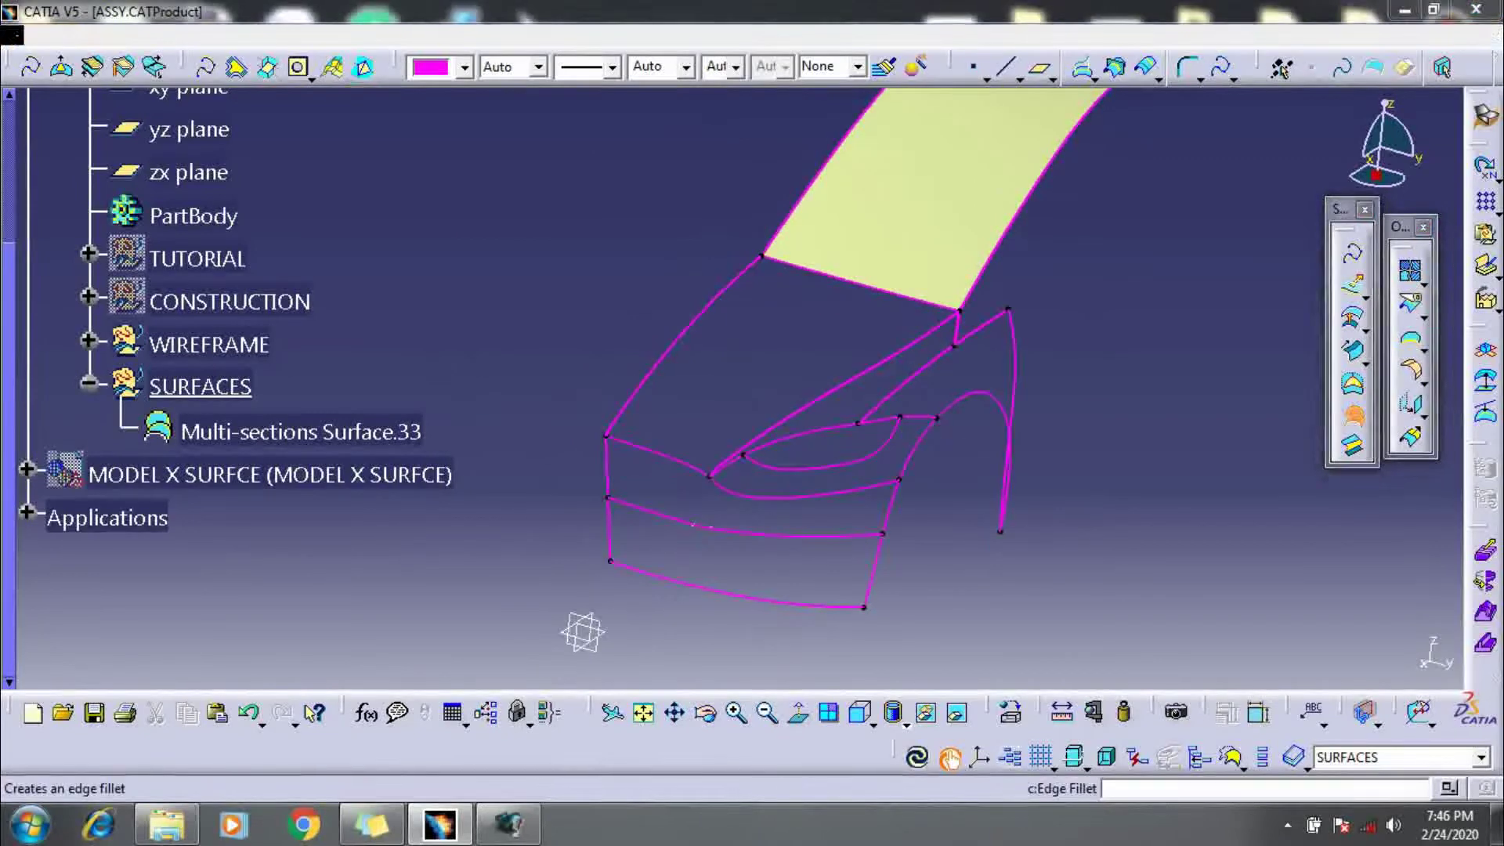
click(836, 386)
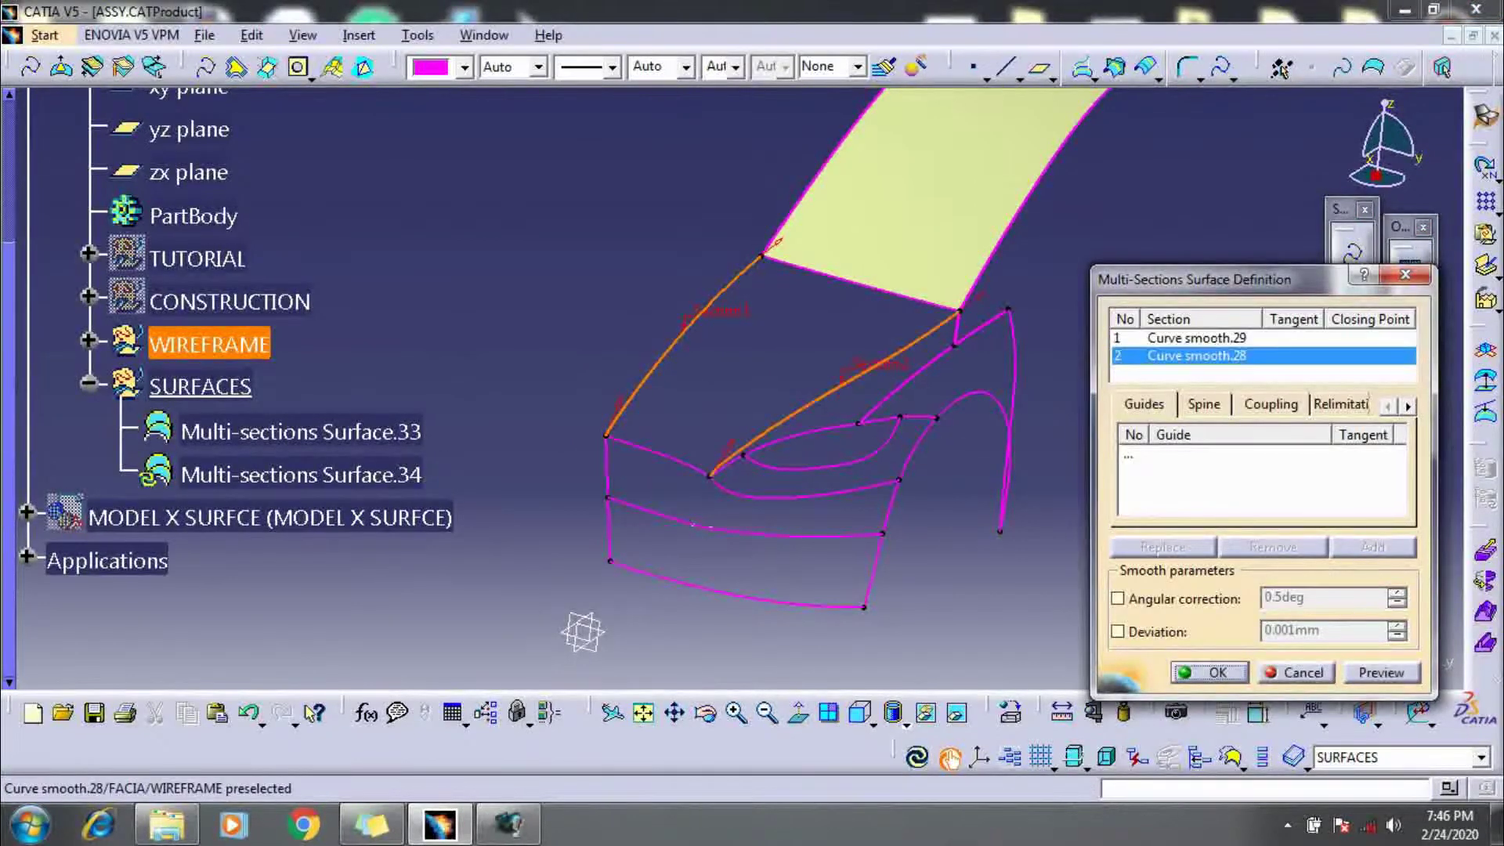
click(1223, 456)
click(659, 453)
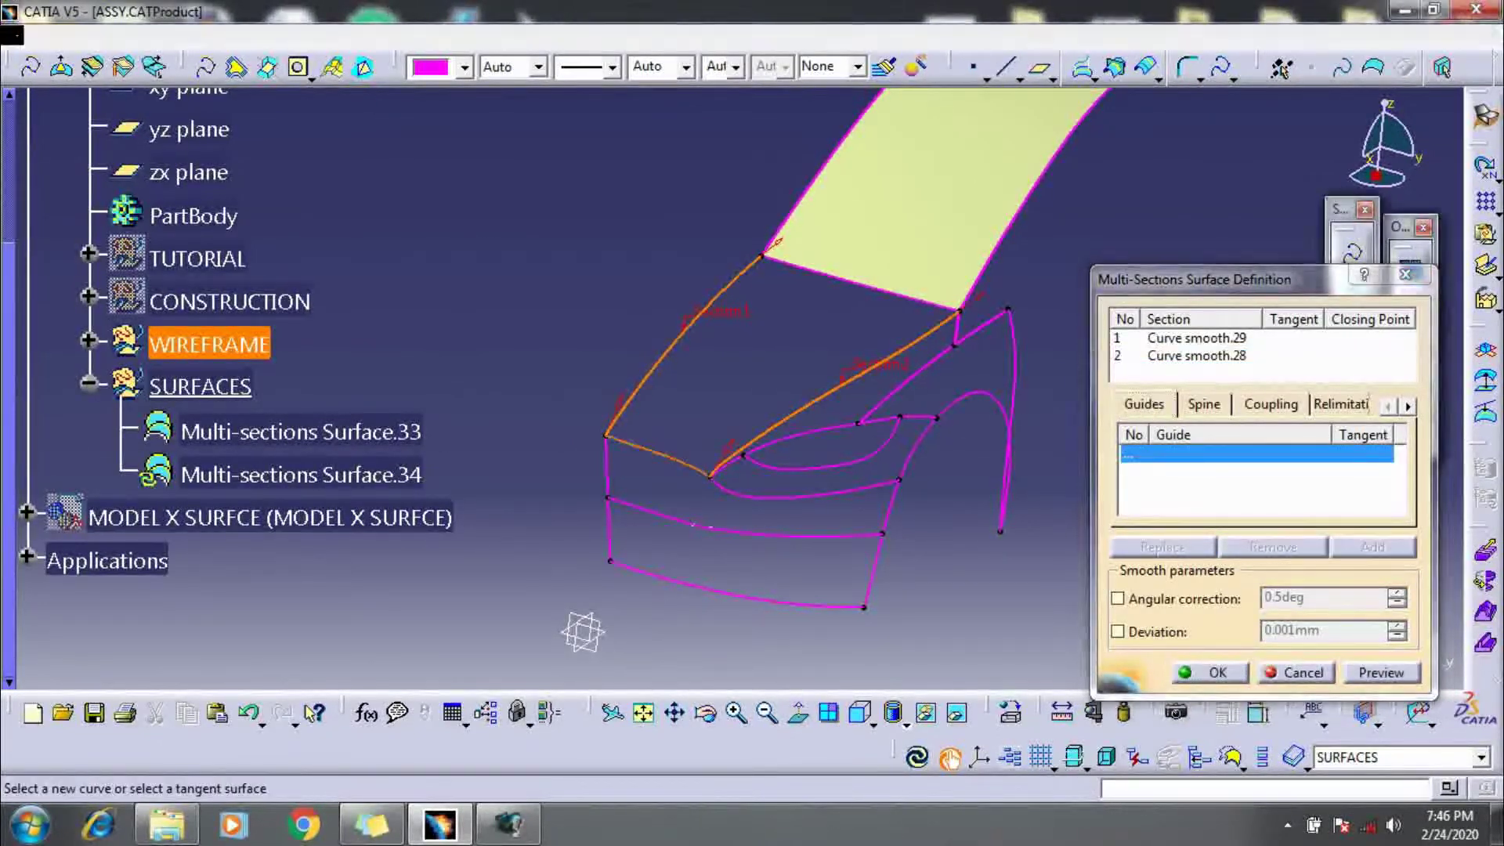
click(861, 283)
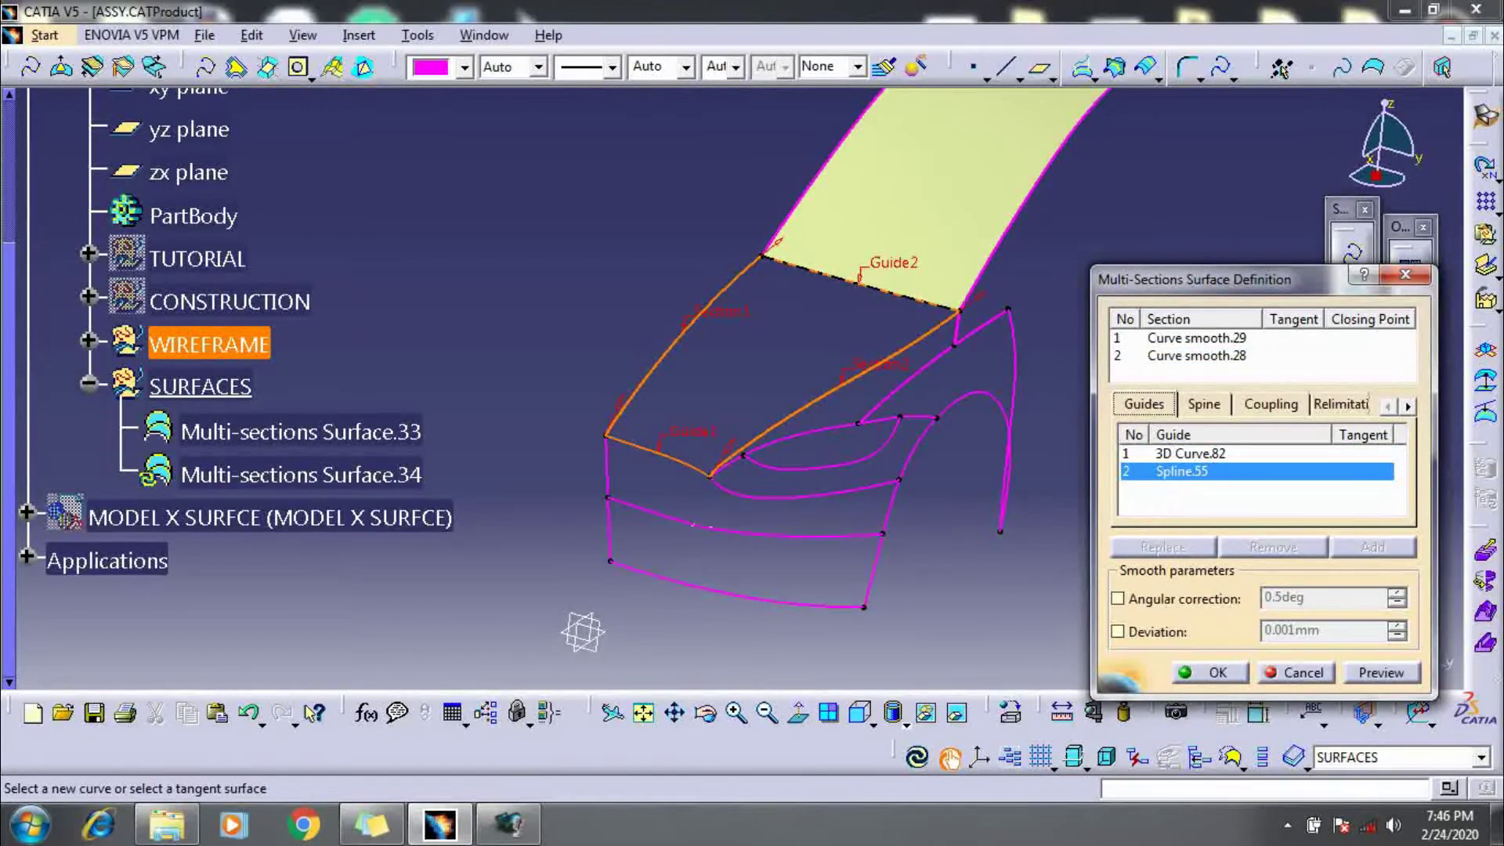
click(1381, 672)
click(1211, 673)
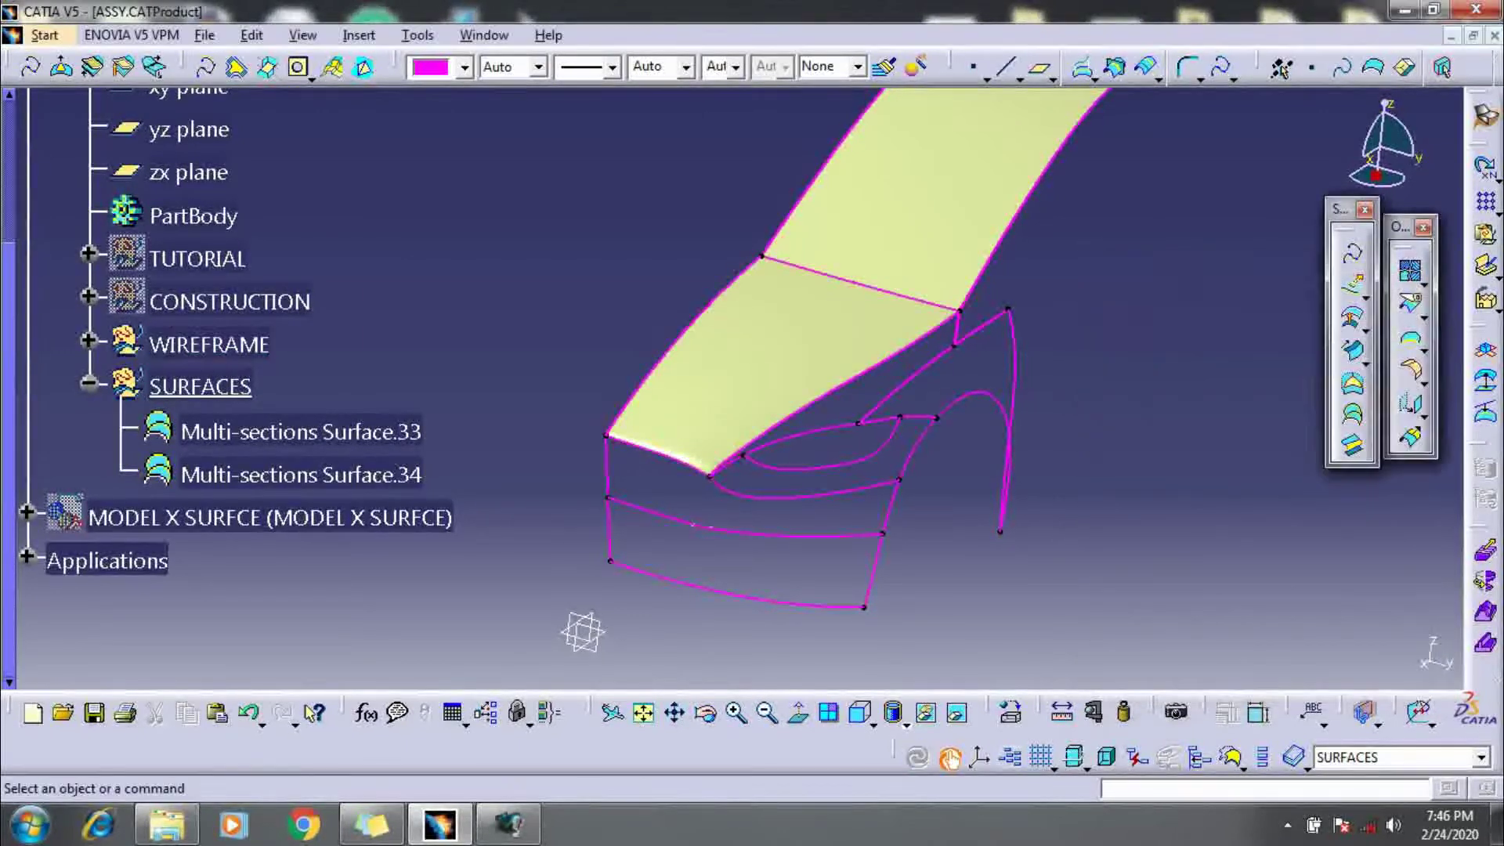
Try to create a multi-sections surface from Curve smooth.28 and 3D Curve.67 with guides 3D Curve.65 and 3D Curve.80
scroll(953, 446, up, 1)
middle_drag(953, 450, 953, 384)
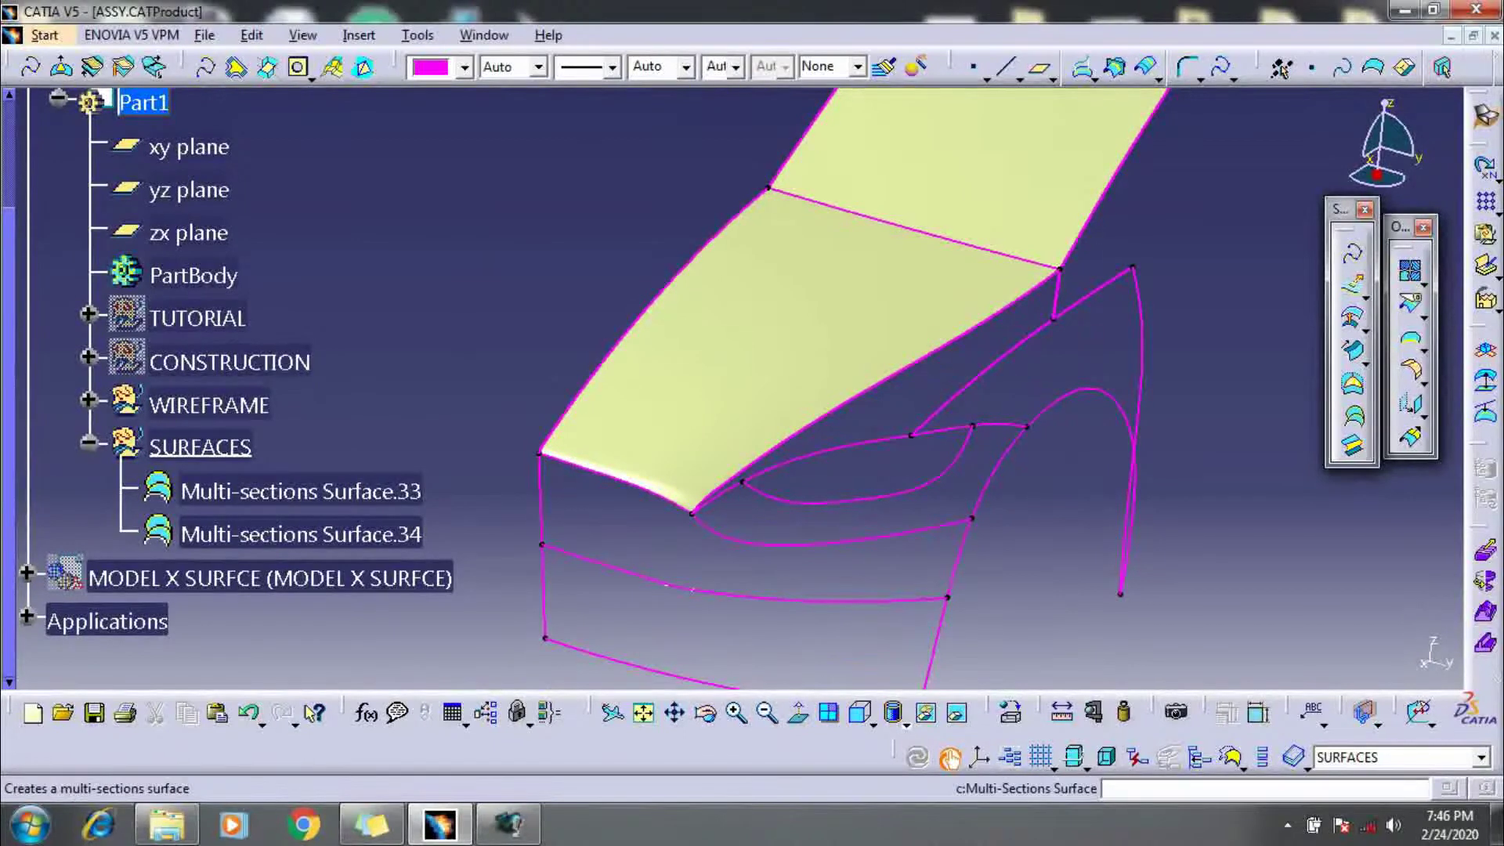
click(1352, 383)
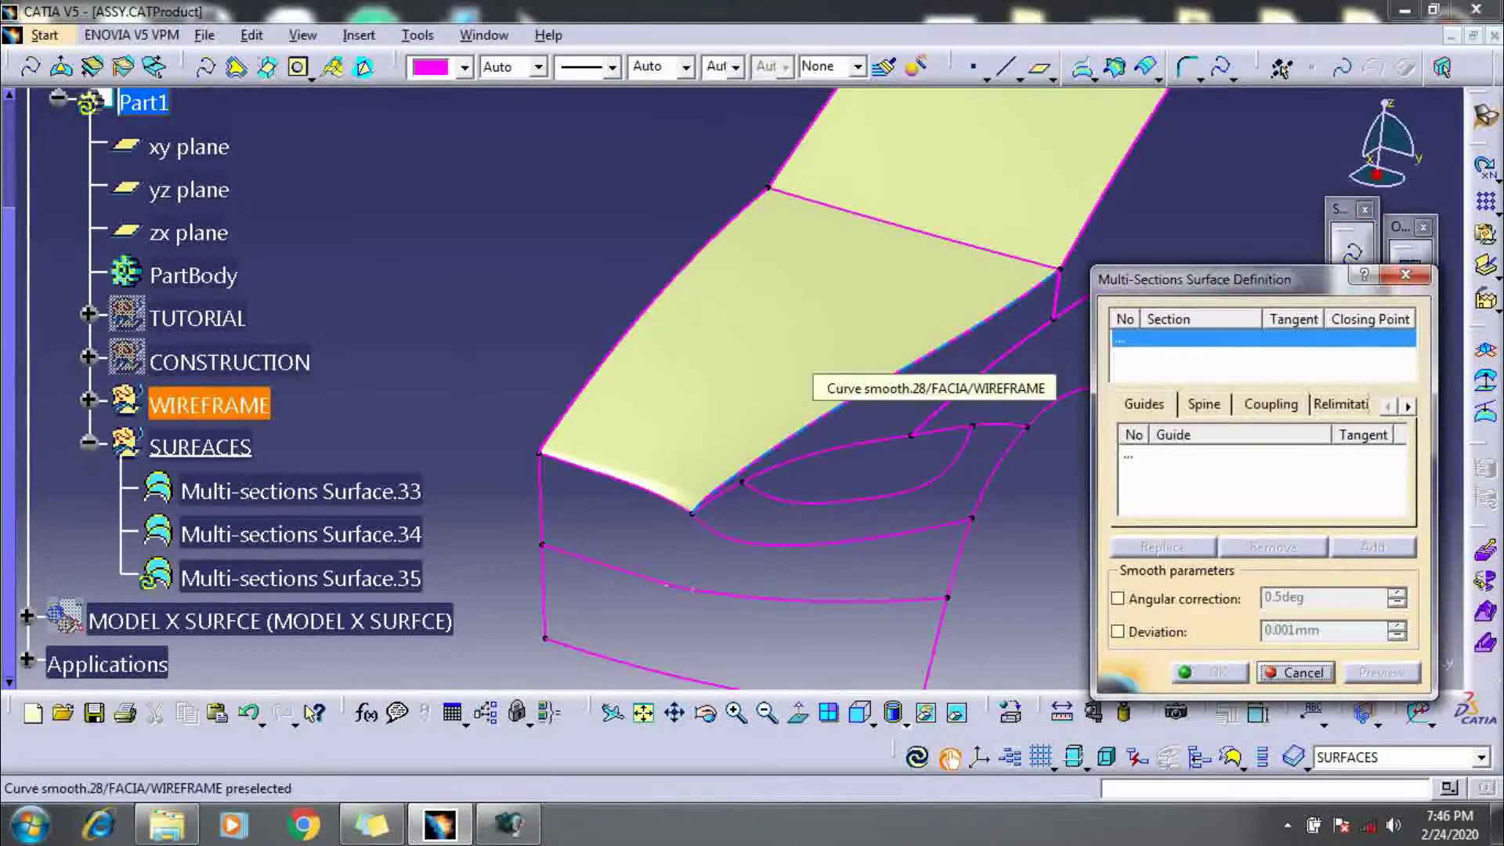
click(886, 373)
click(1027, 328)
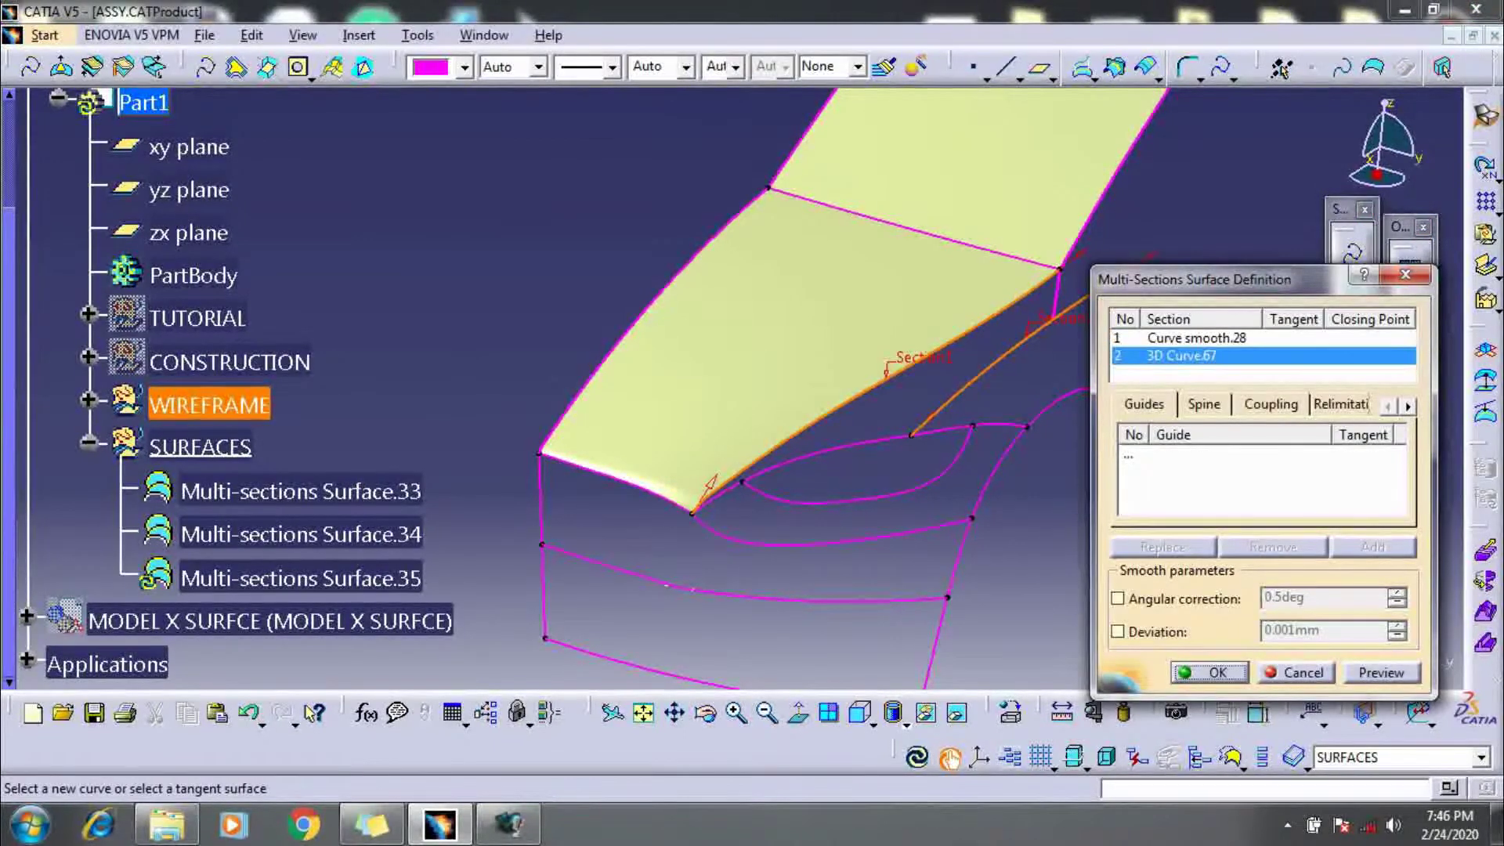
click(1191, 454)
middle_drag(791, 457, 761, 451)
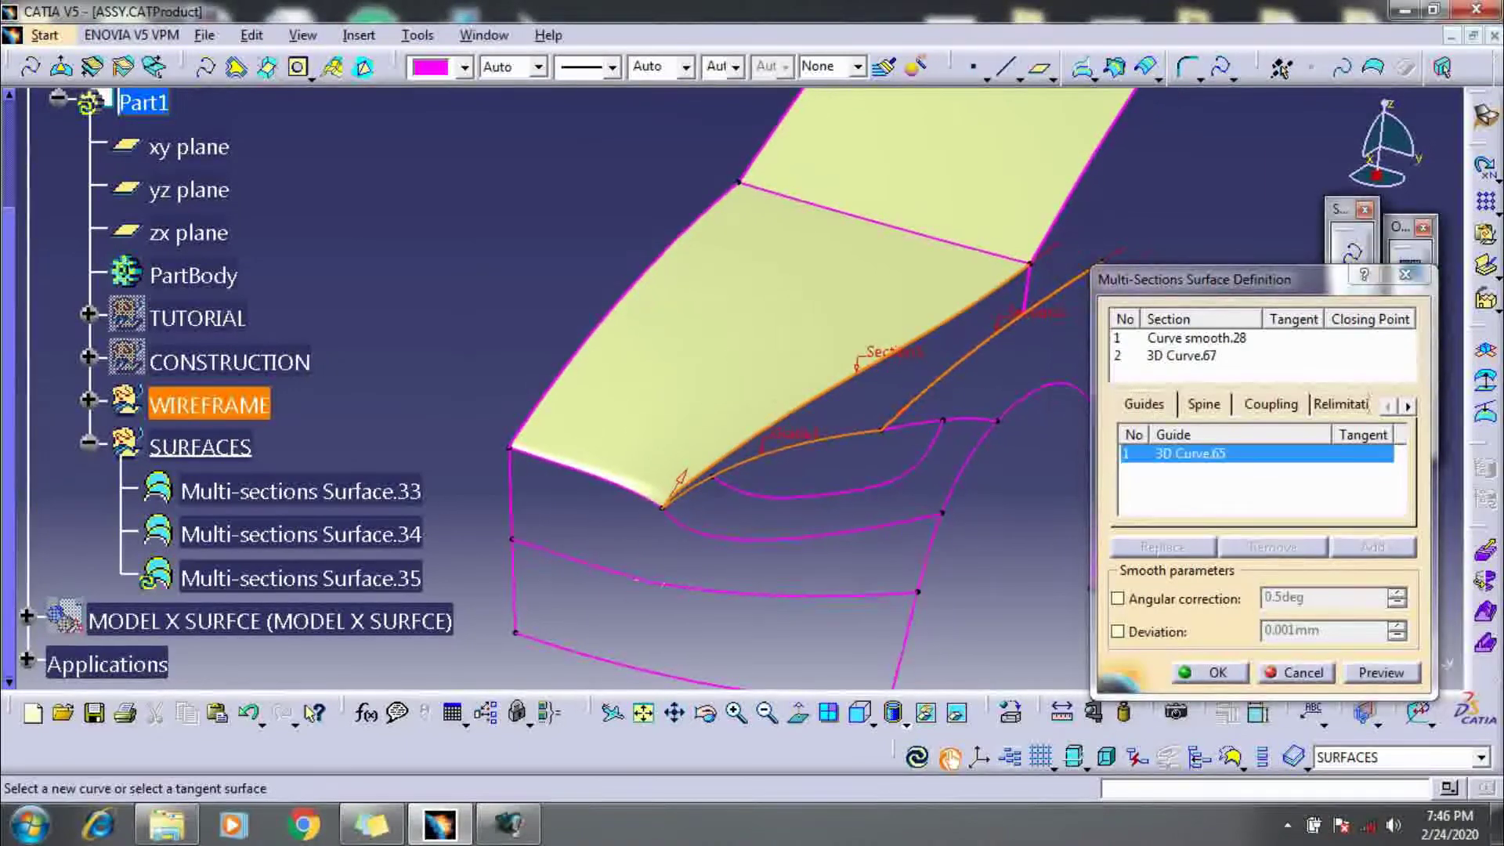
click(1025, 290)
click(1380, 672)
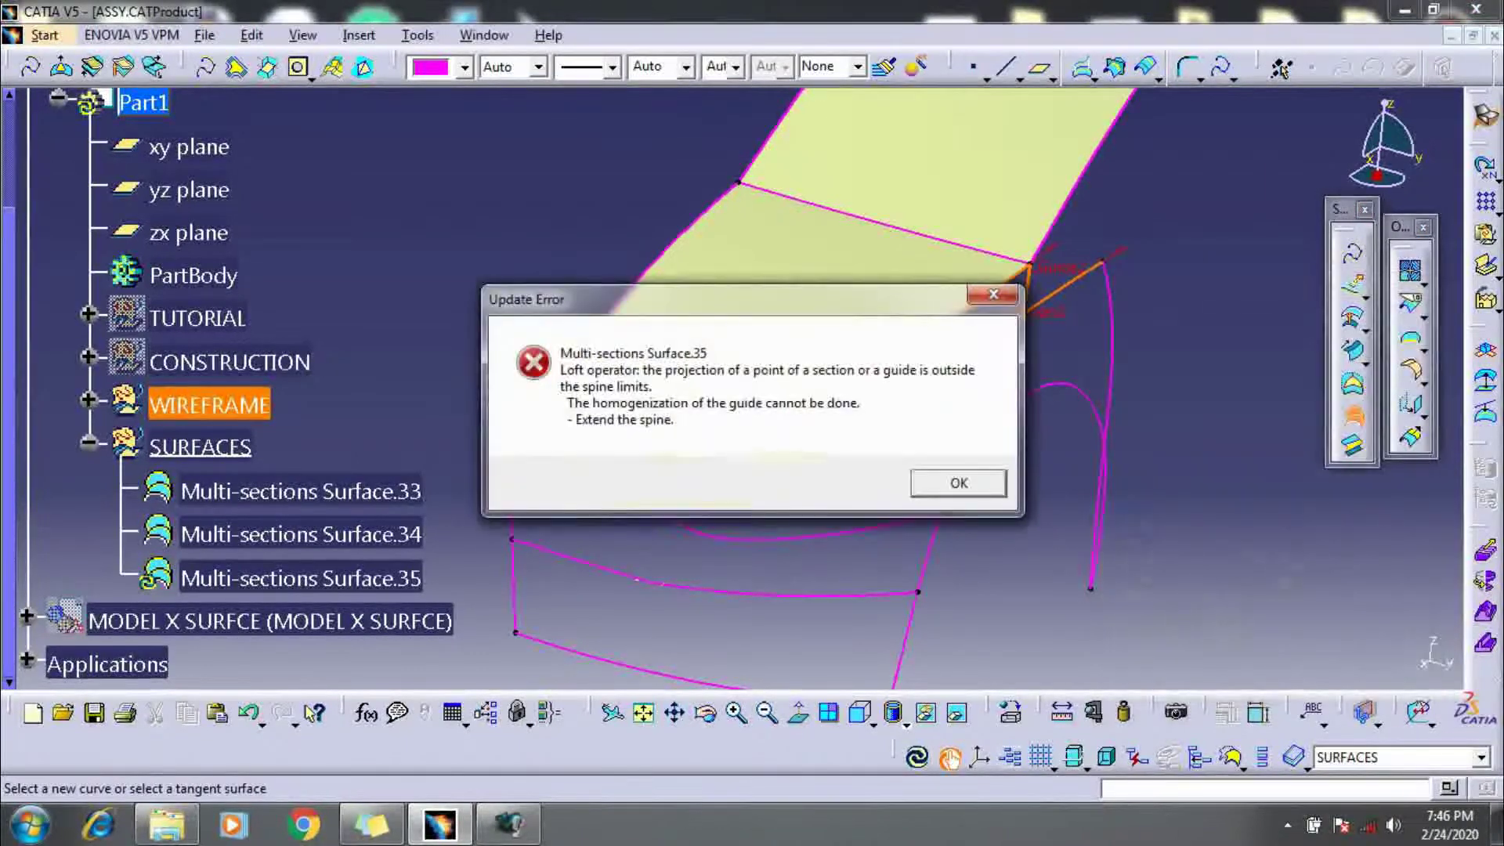
click(959, 483)
click(1319, 765)
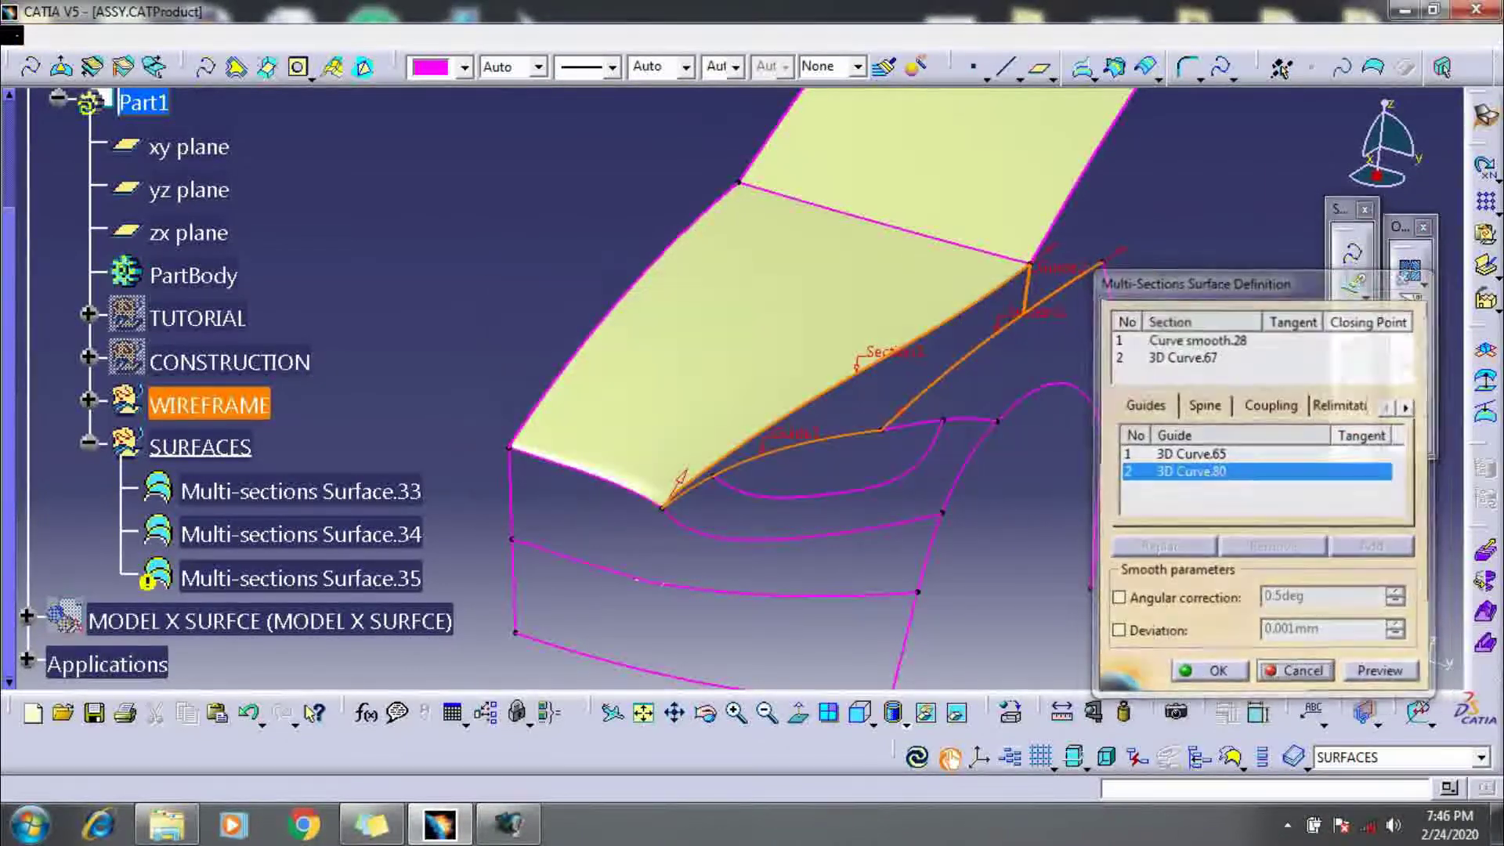
Create a fill surface beside the hood bounded by 3D Curve.65, Curve smooth.28, 3D Curve.80 and 3D Curve.67
click(1353, 384)
click(775, 448)
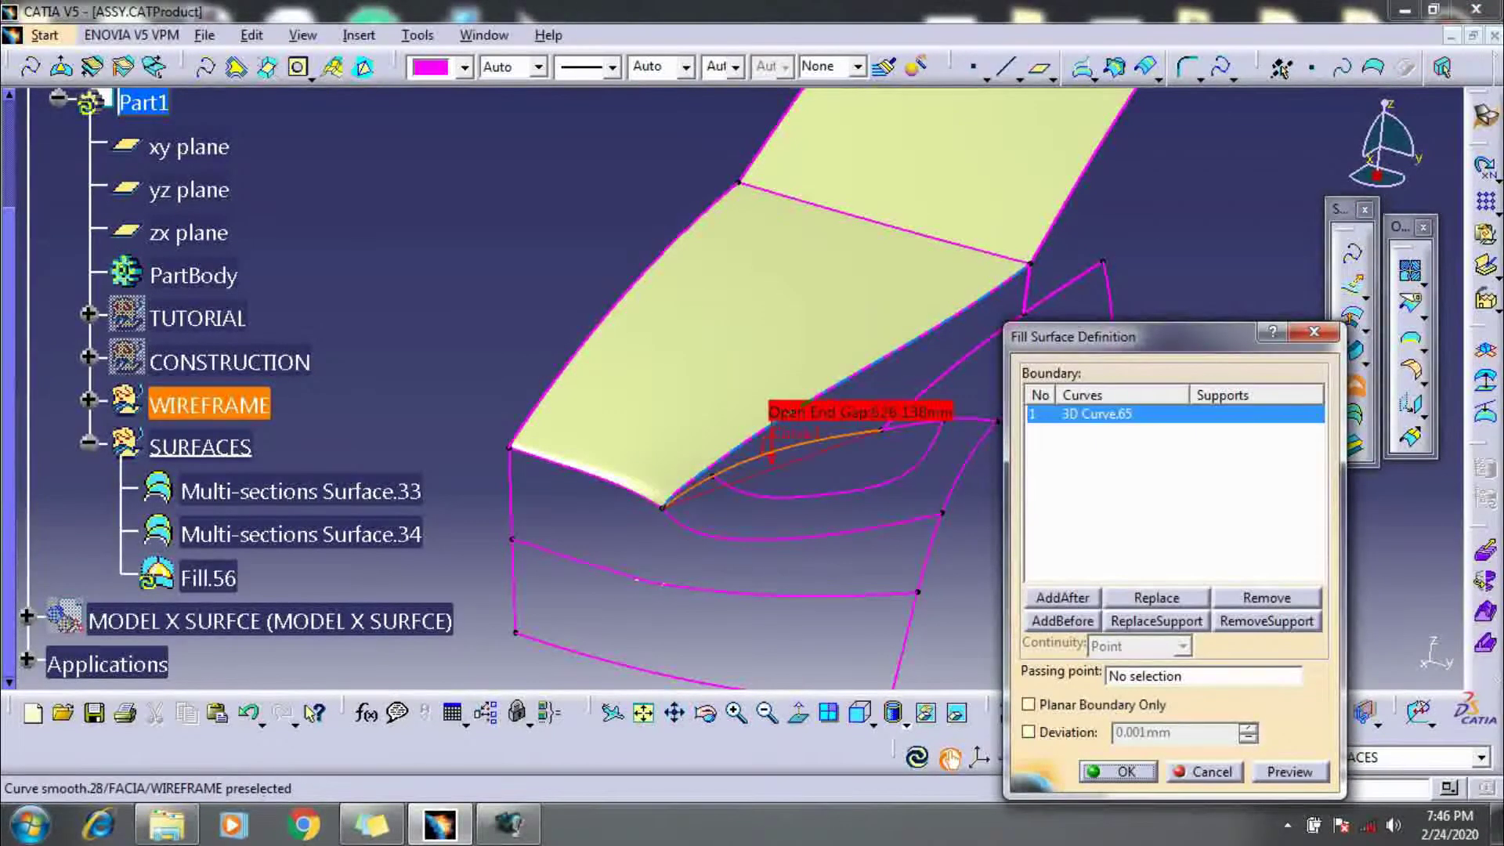
click(793, 412)
middle_drag(807, 392, 772, 376)
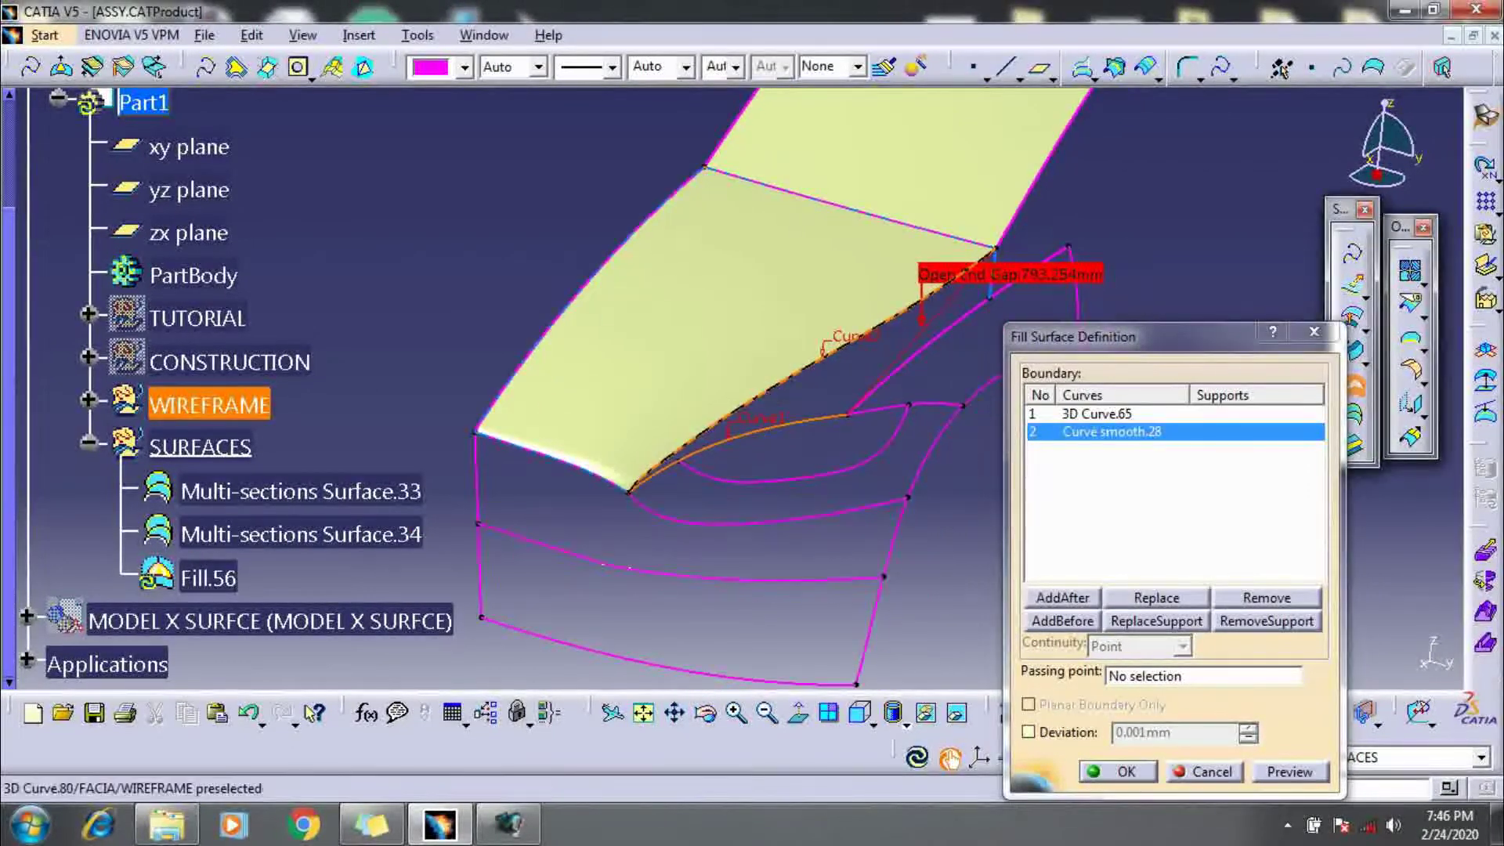
click(940, 287)
click(988, 304)
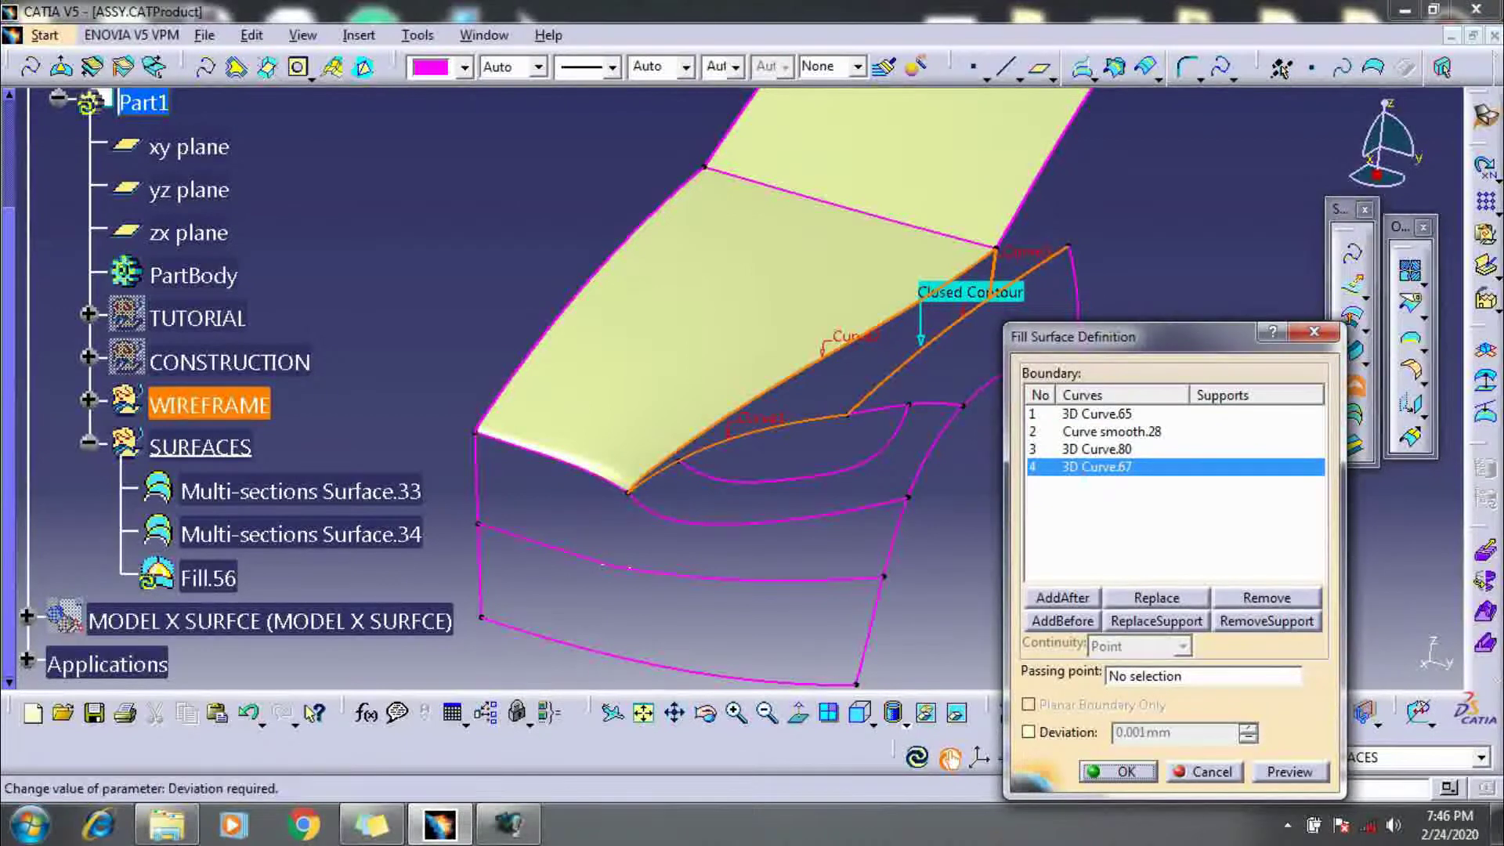
click(1117, 772)
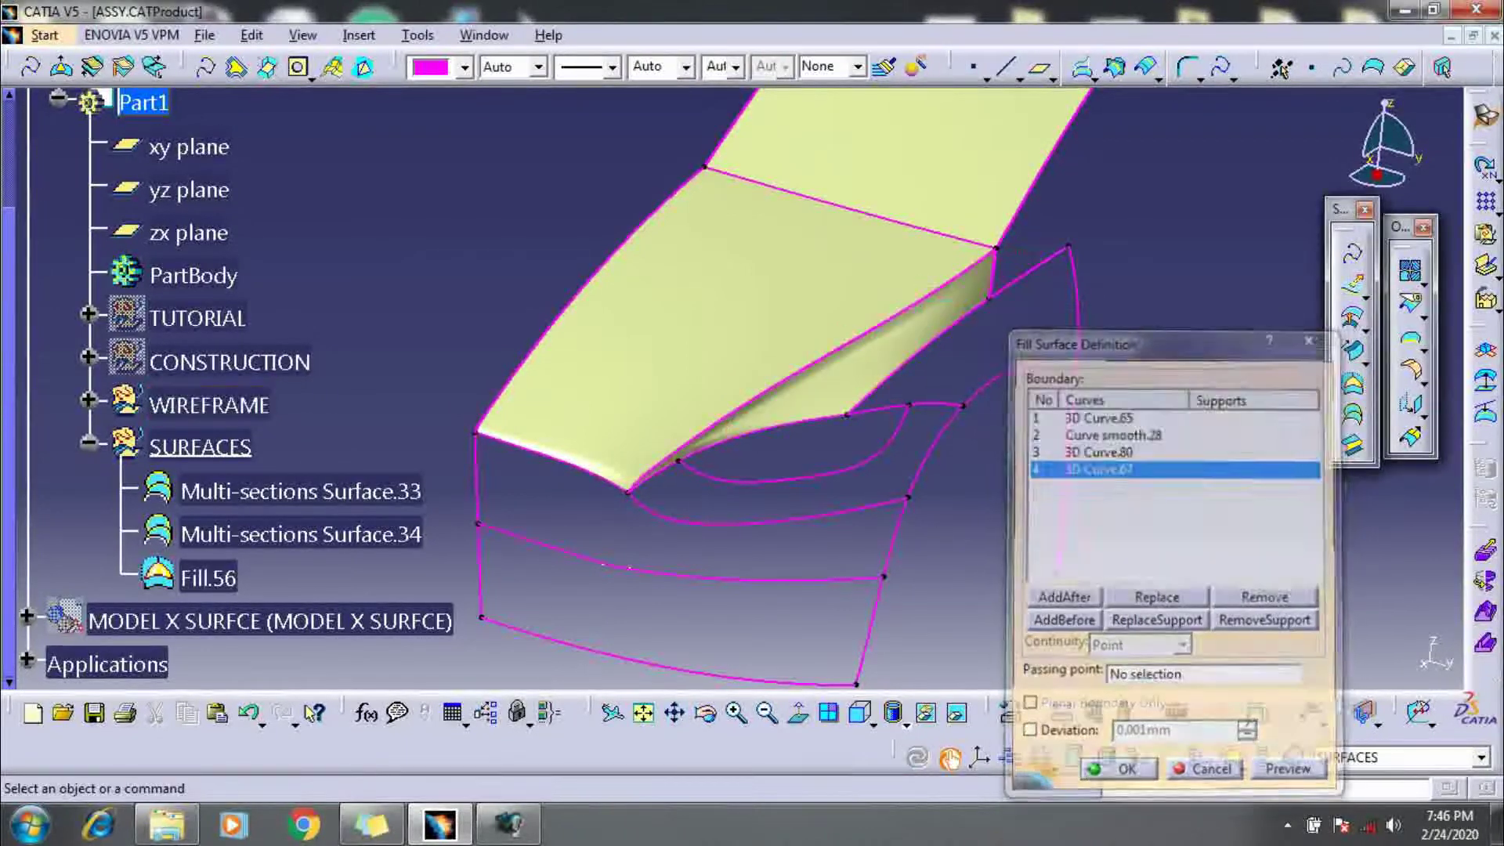
Create a fill surface around the headlight opening bounded by 3D Curve.65, 3D Curve.73, 3D Curve.77, 3D Curve.66 and 3D Curve.72
click(1351, 384)
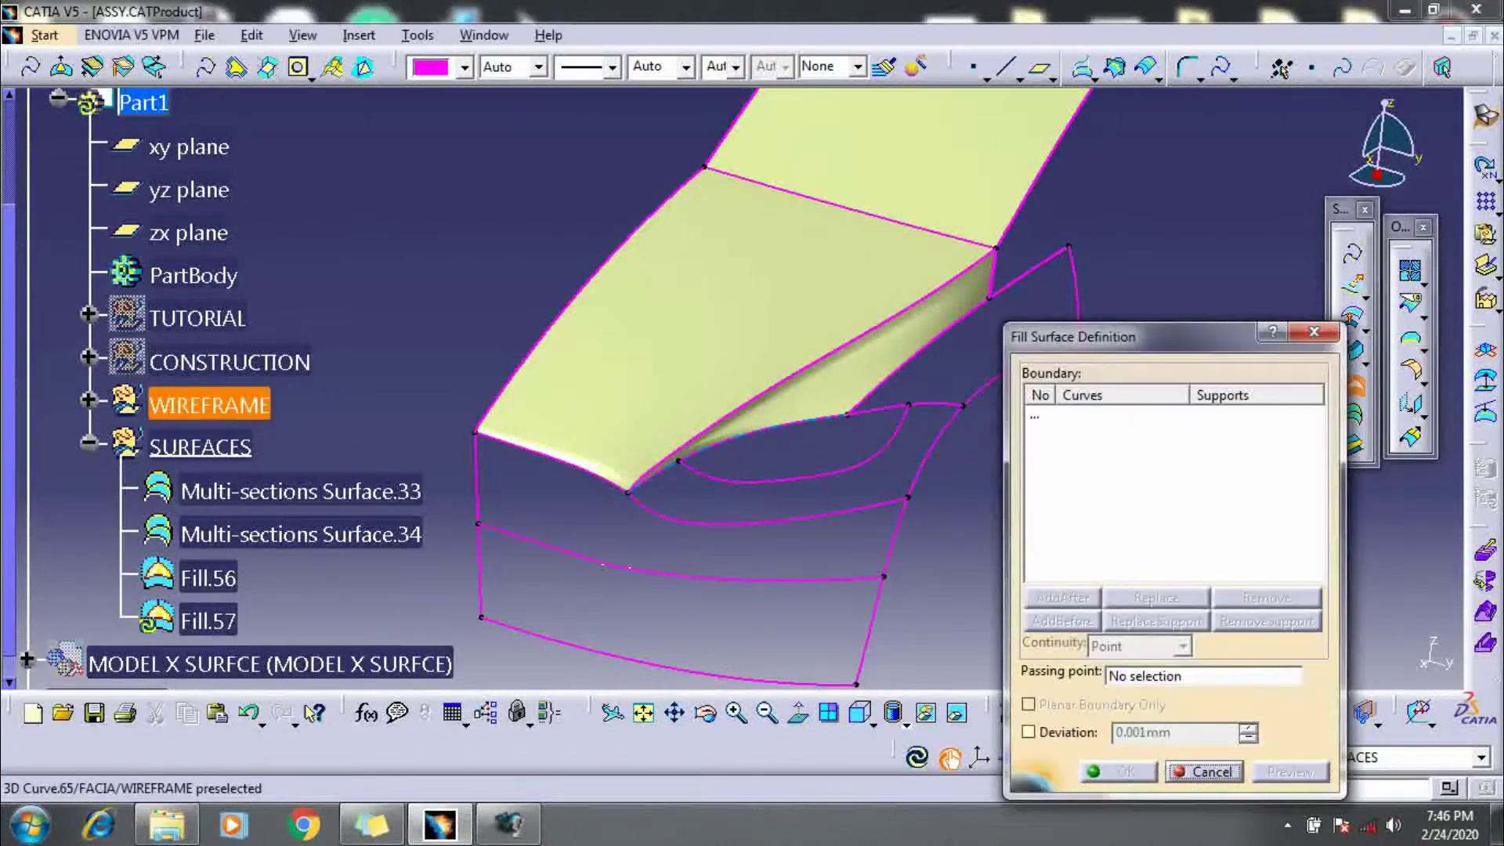
click(650, 484)
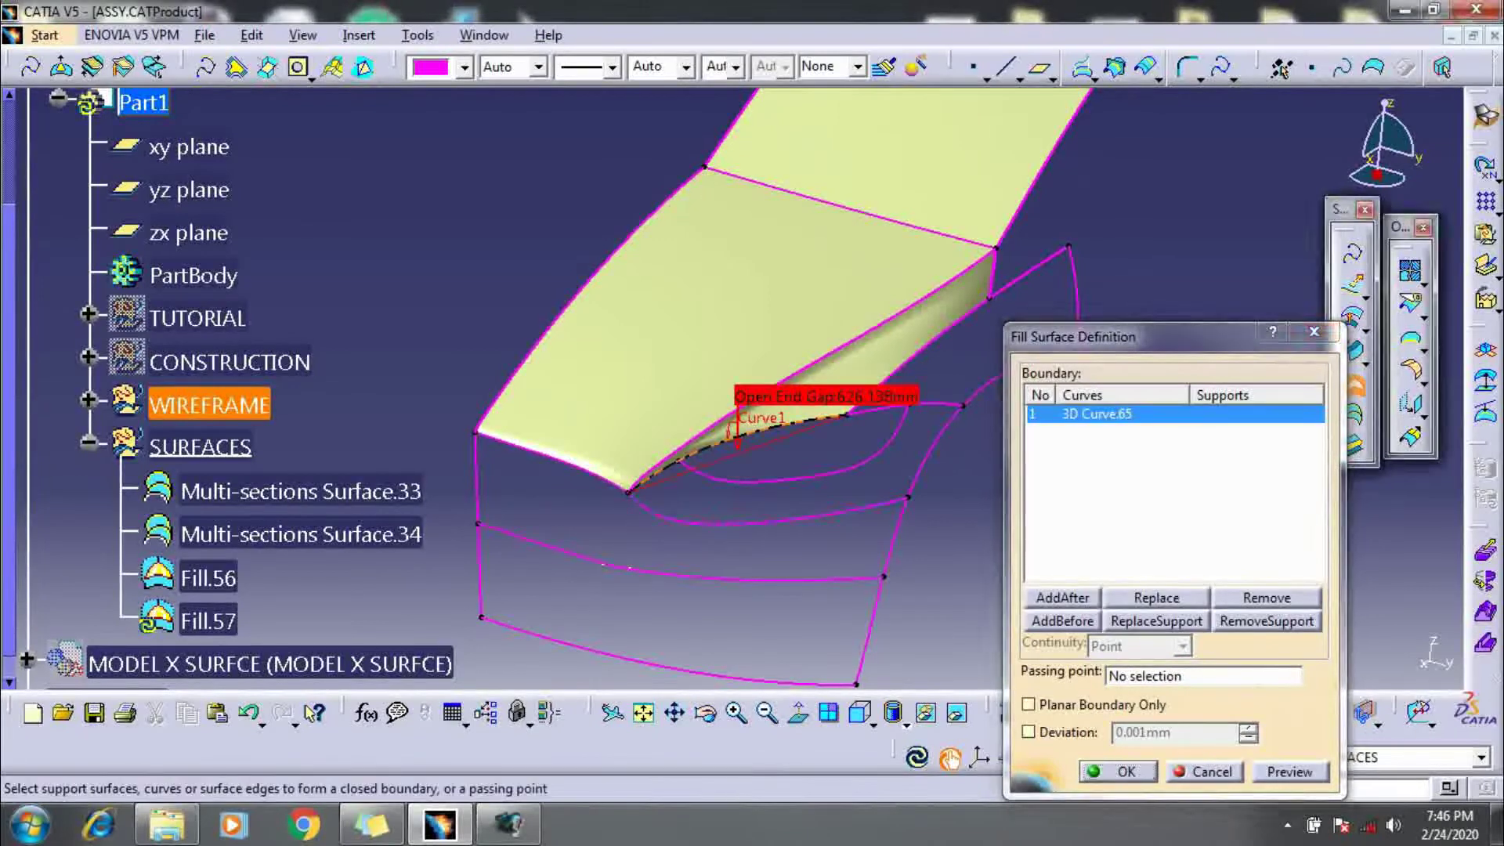
click(767, 519)
click(936, 451)
click(901, 405)
click(809, 468)
click(1118, 772)
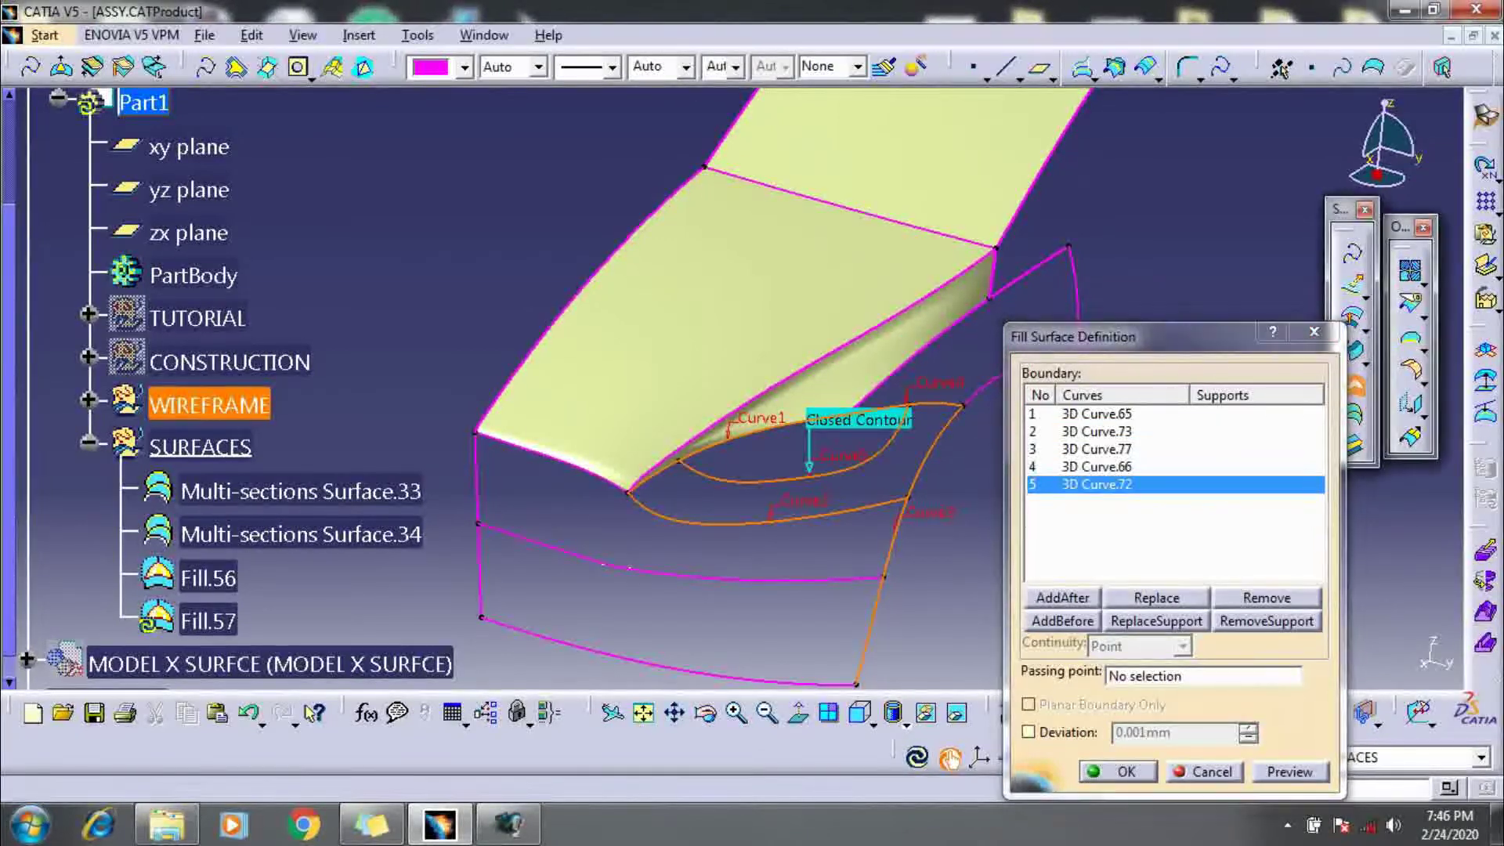
Create the fender fill surface above the wheel arch bounded by 3D Curve.66, 3D Curve.67, 3D Curve.68 and 3D Curve.81
middle_drag(913, 476, 885, 469)
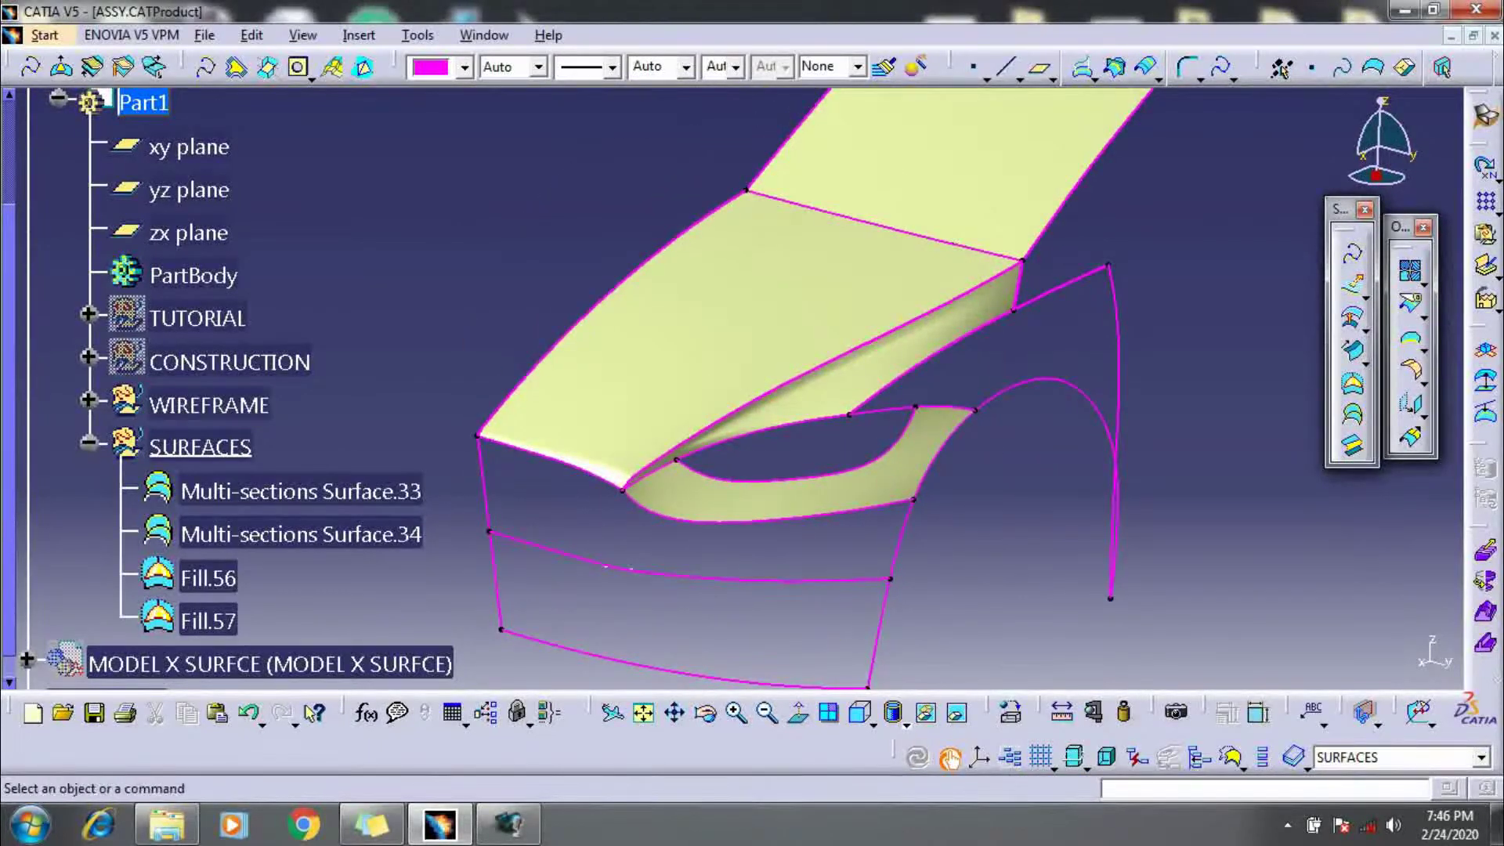
click(1354, 384)
click(892, 409)
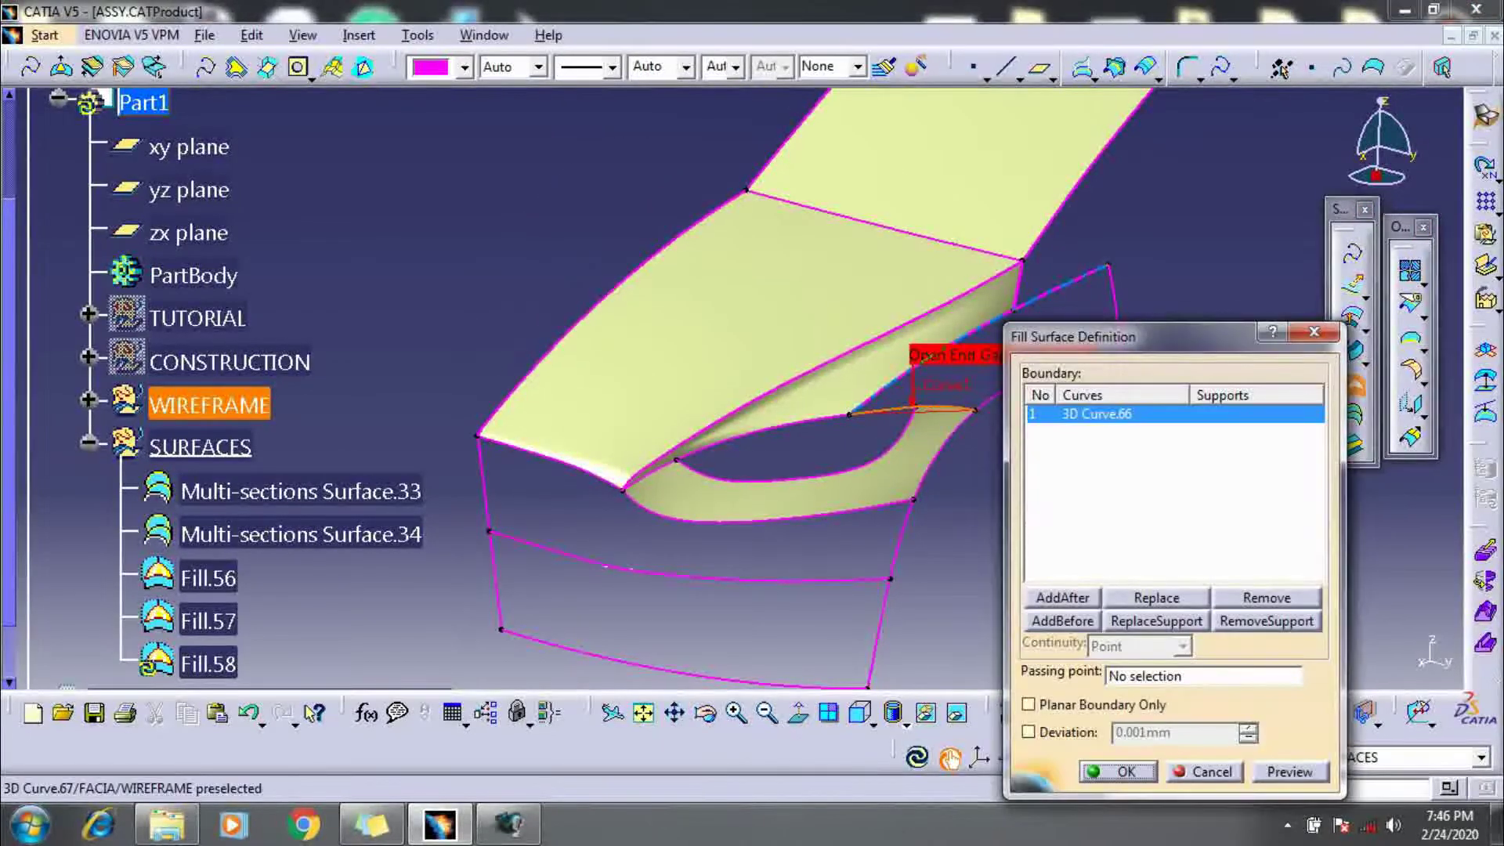
click(924, 361)
middle_drag(932, 384, 774, 298)
click(960, 271)
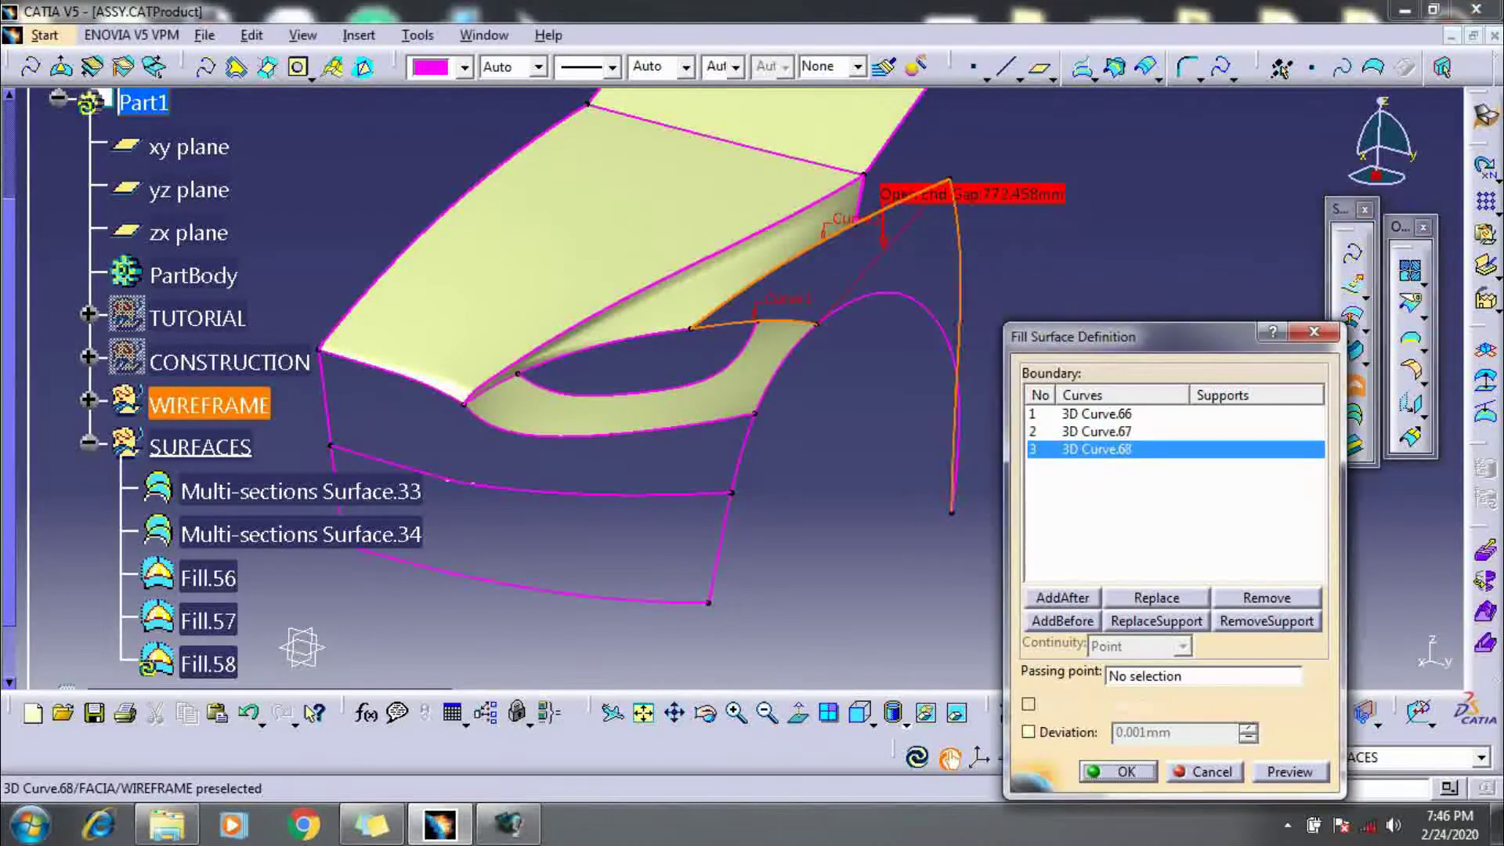
click(957, 376)
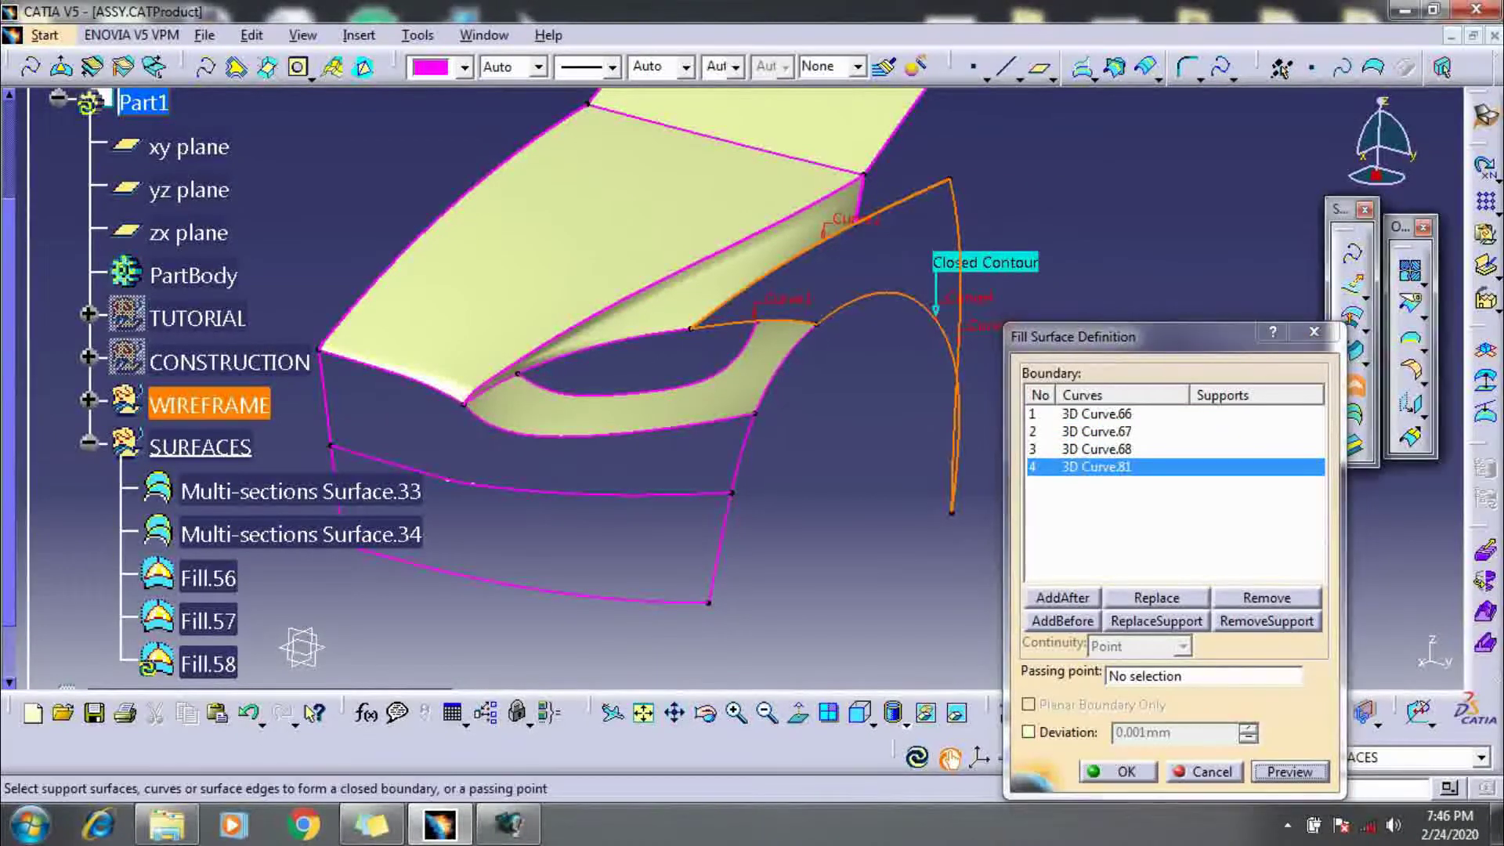
click(1118, 771)
Hide the WIREFRAME geometrical set so only the surfaces are displayed
middle_drag(839, 331, 733, 400)
middle_drag(386, 511, 546, 631)
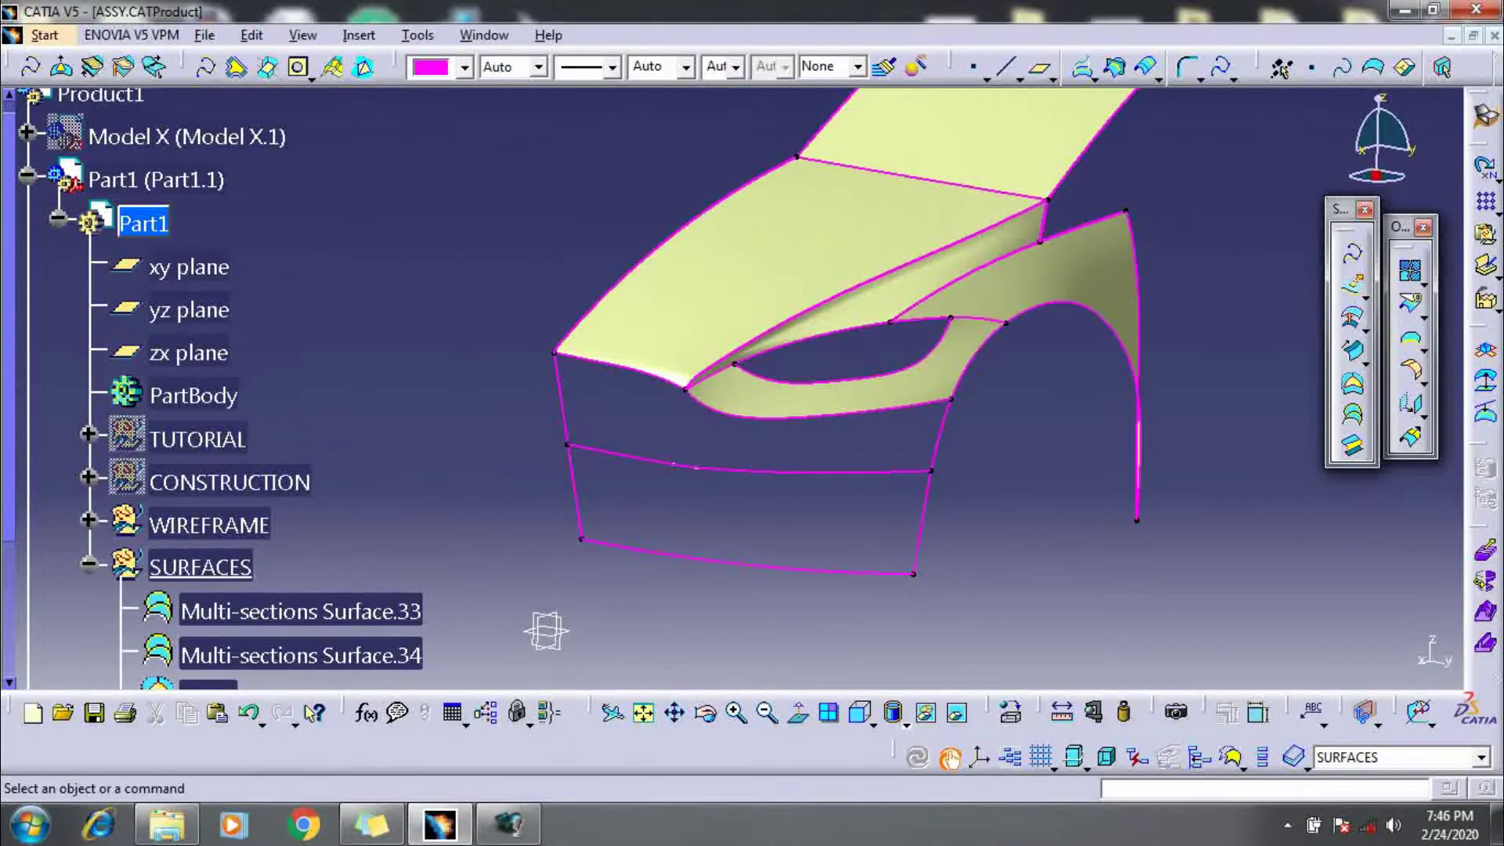
scroll(204, 470, down, 3)
click(208, 405)
right_click(232, 405)
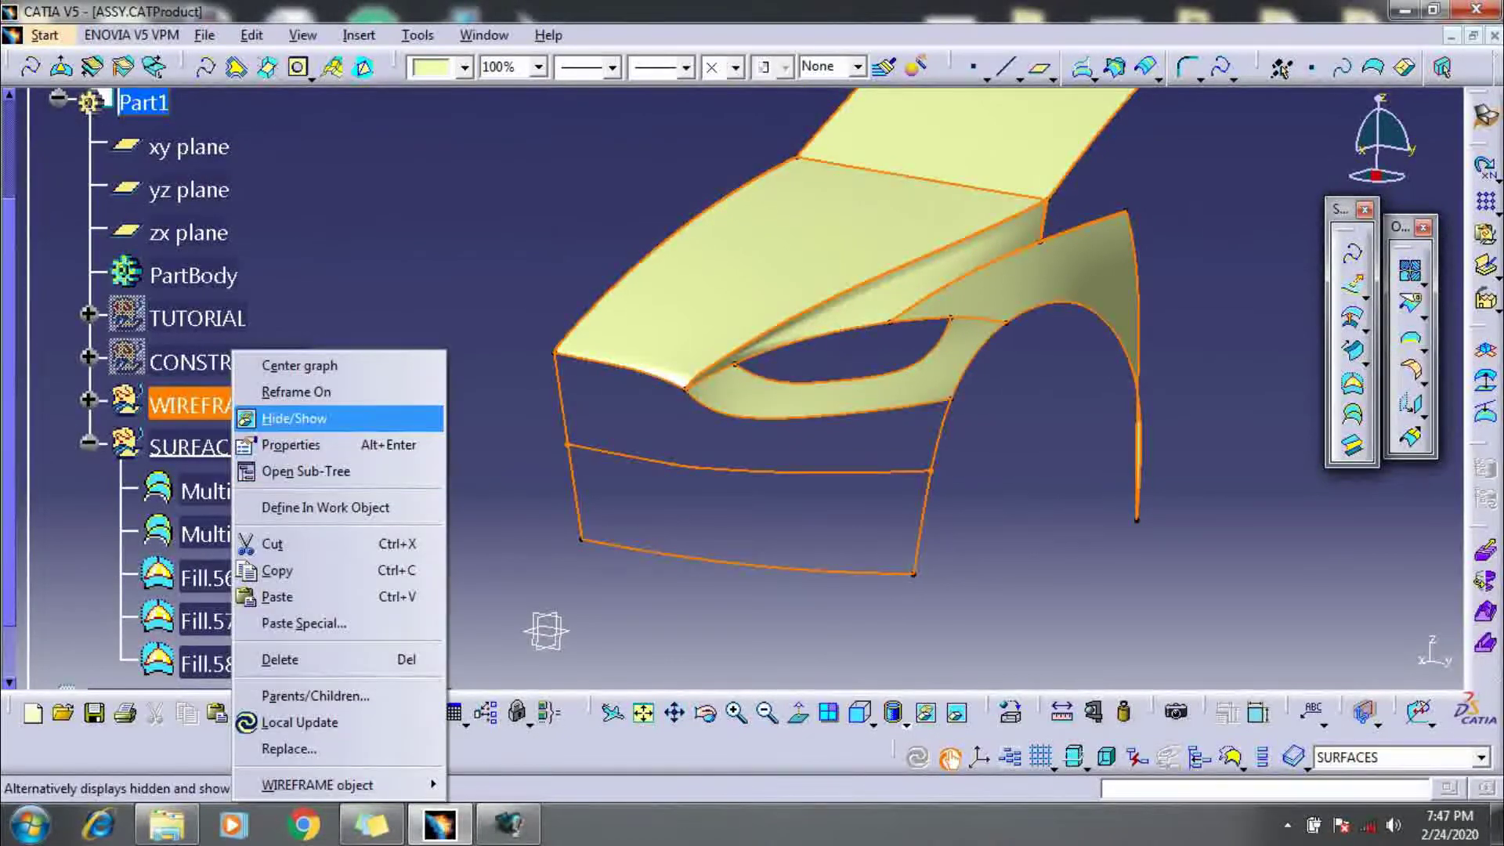
click(294, 418)
Join Multi-sections Surface.34, Fill.56, Fill.58 and Fill.57 into one surface with a 0.001 mm merging distance
click(1412, 272)
click(301, 534)
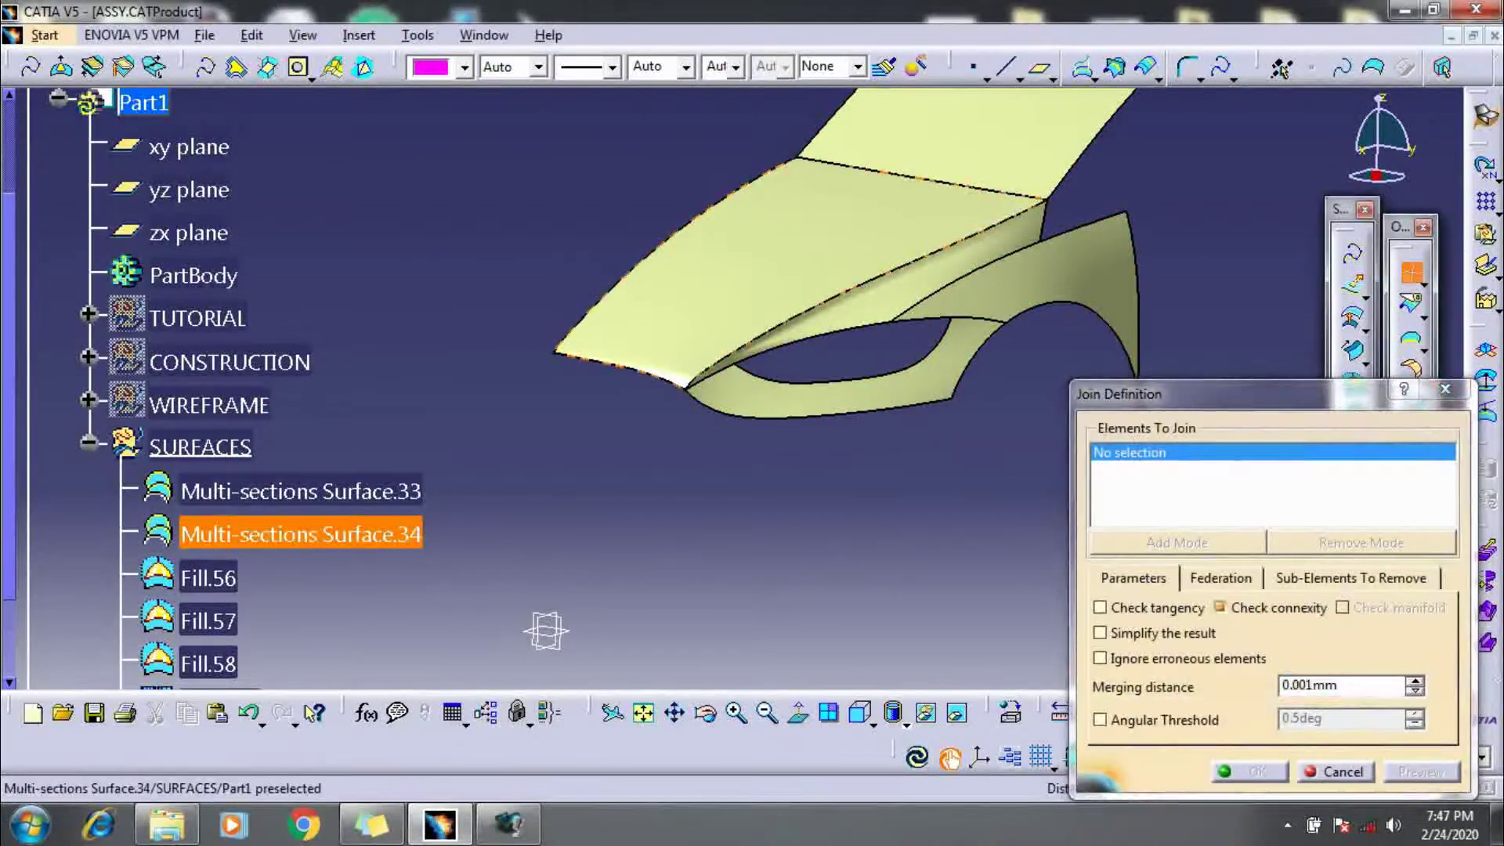
click(208, 577)
click(207, 664)
click(207, 620)
click(1420, 771)
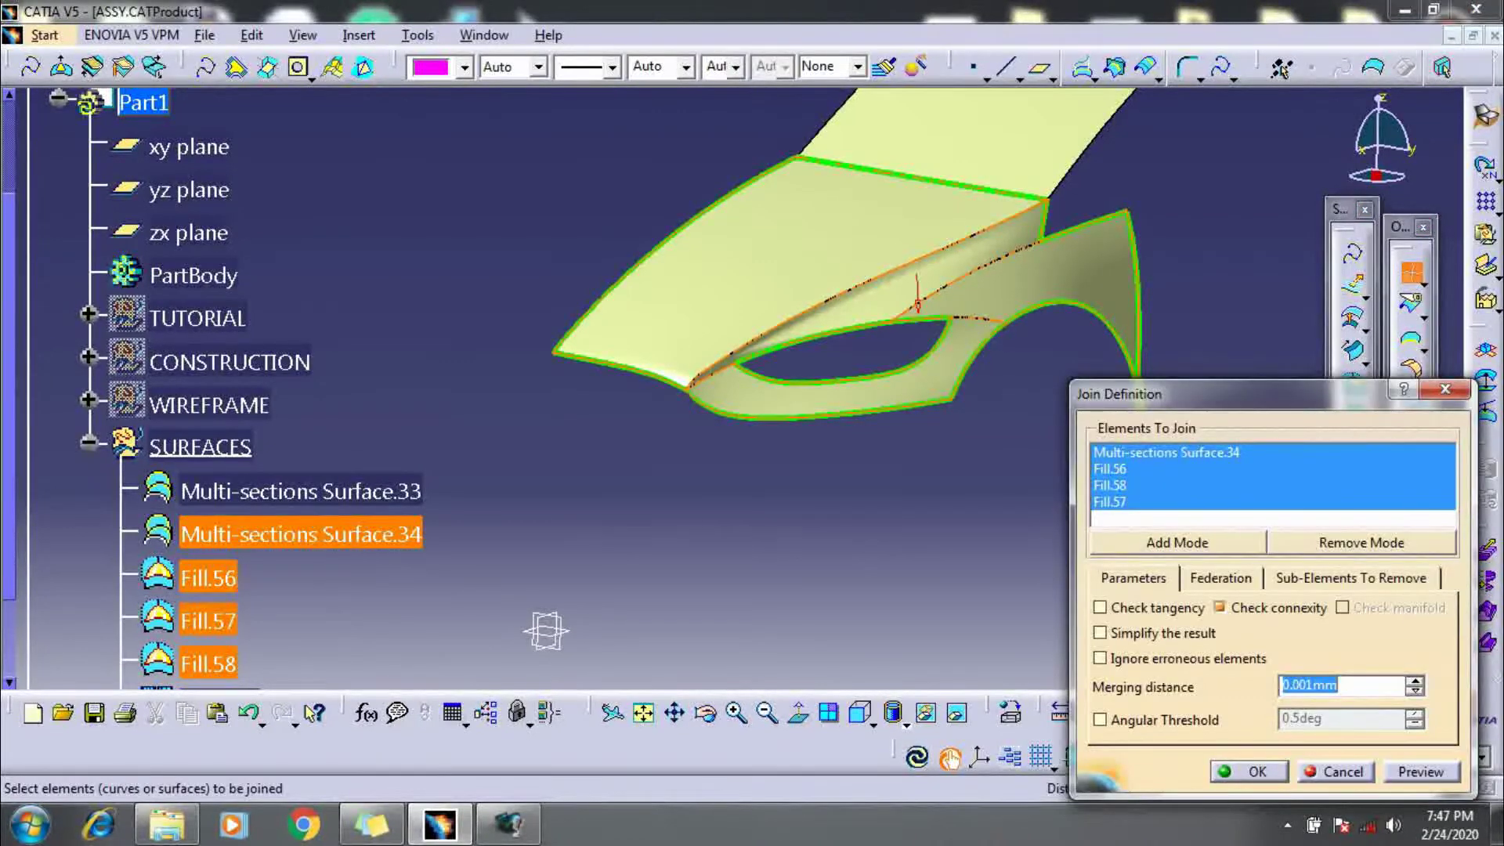
click(1257, 771)
Apply a 10 mm edge fillet to the short joined edge at the front tip of the headlight opening
click(1412, 372)
middle_drag(571, 402, 576, 289)
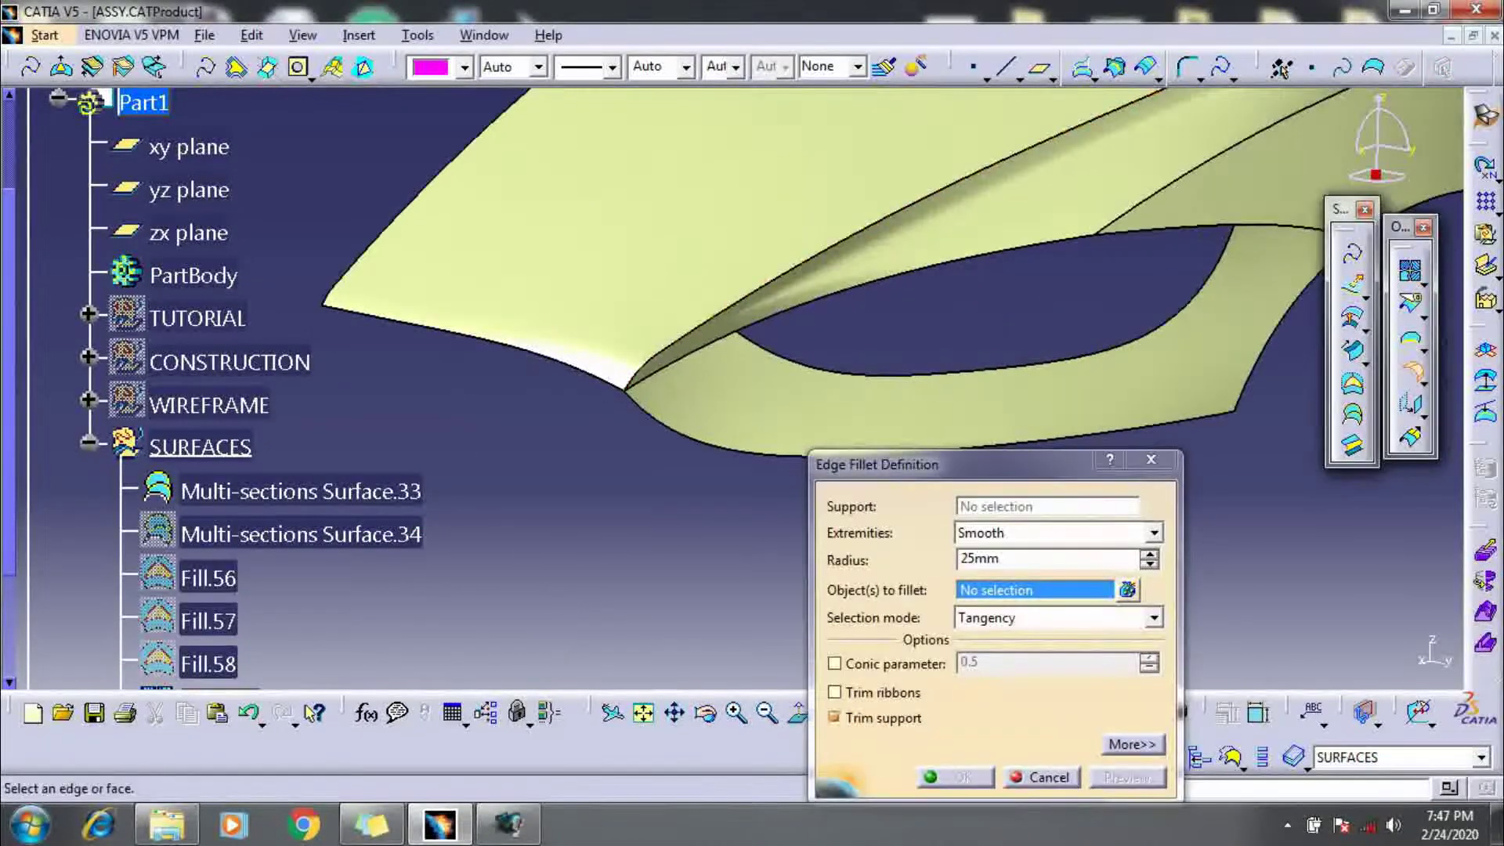
click(681, 348)
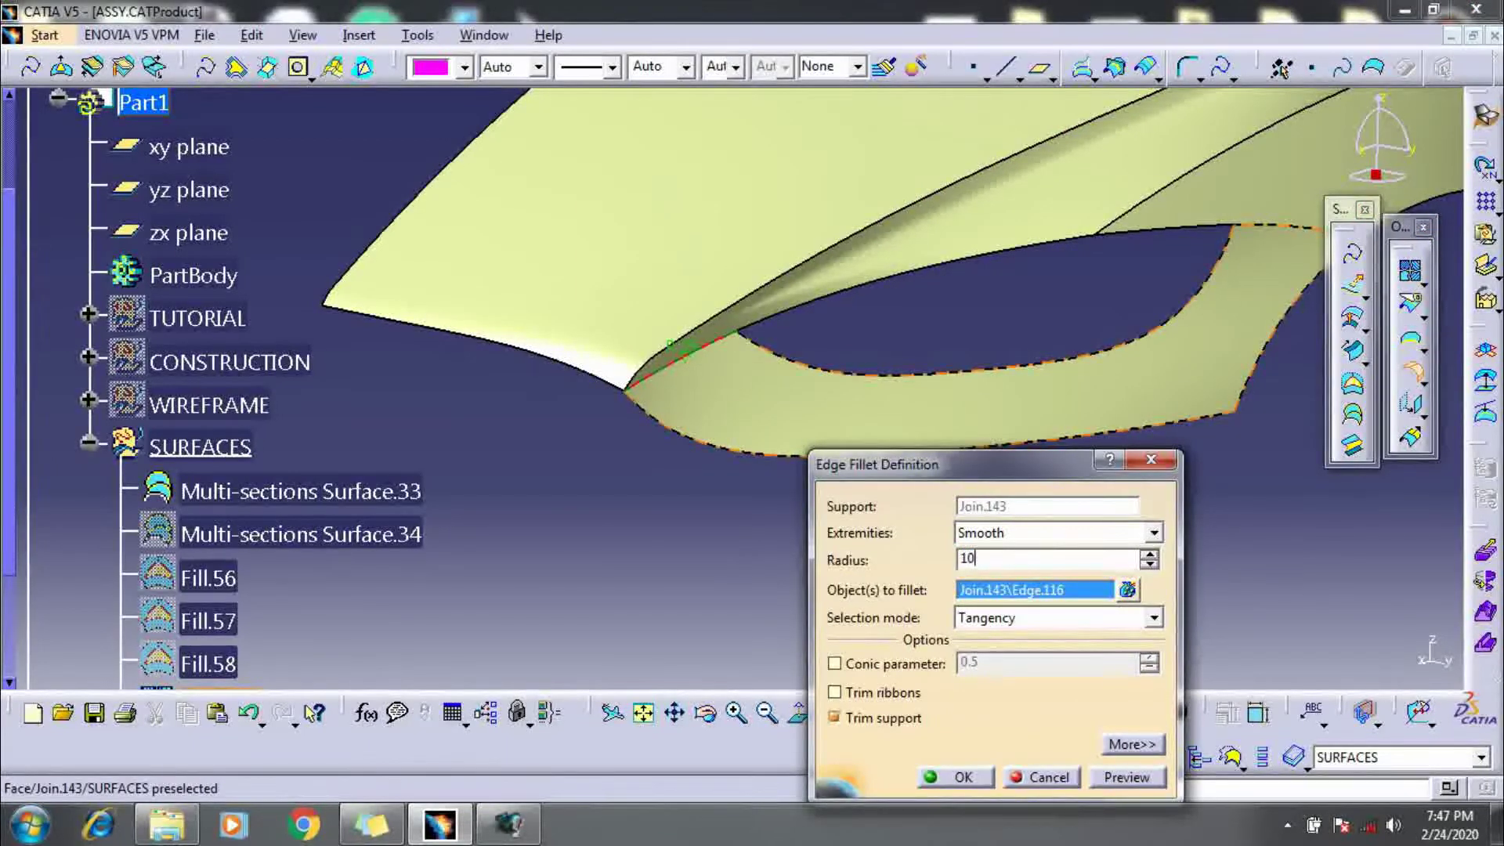
text(10)
key(Return)
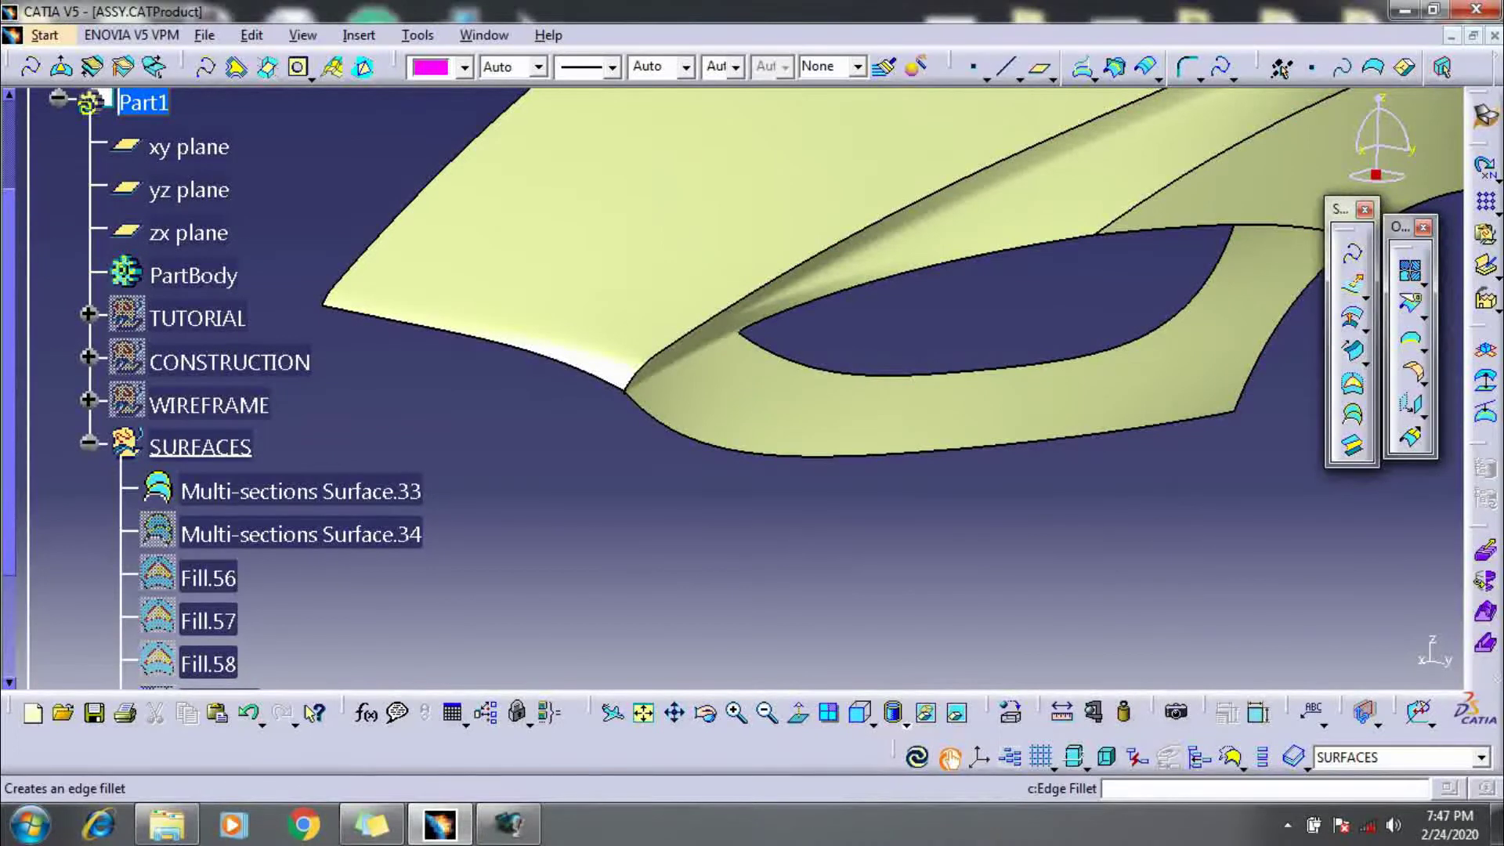
Apply a 10 mm edge fillet along the long side edge of the hood
click(1412, 371)
click(699, 329)
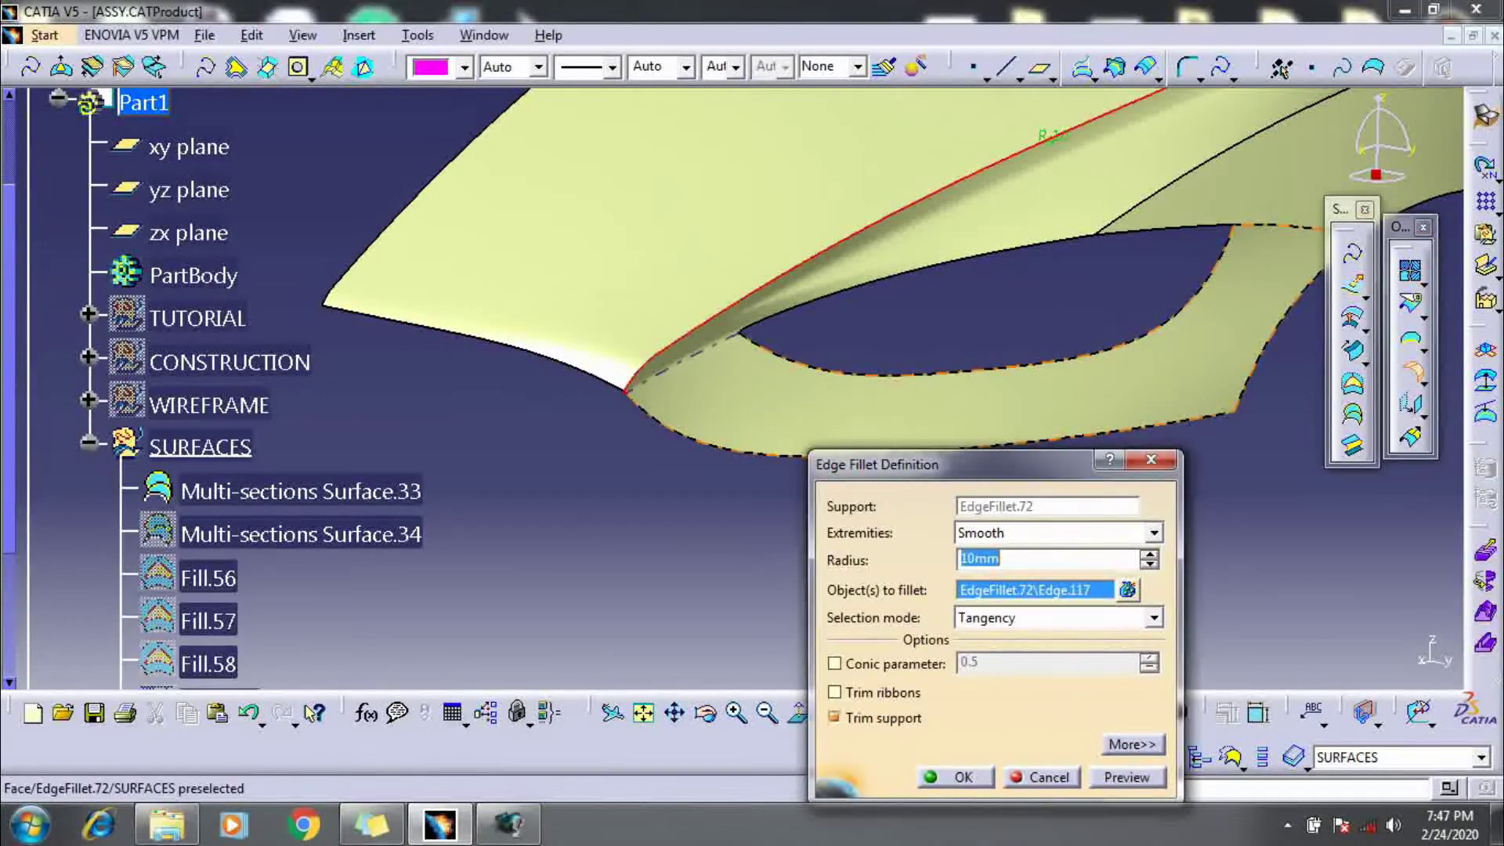
key(Return)
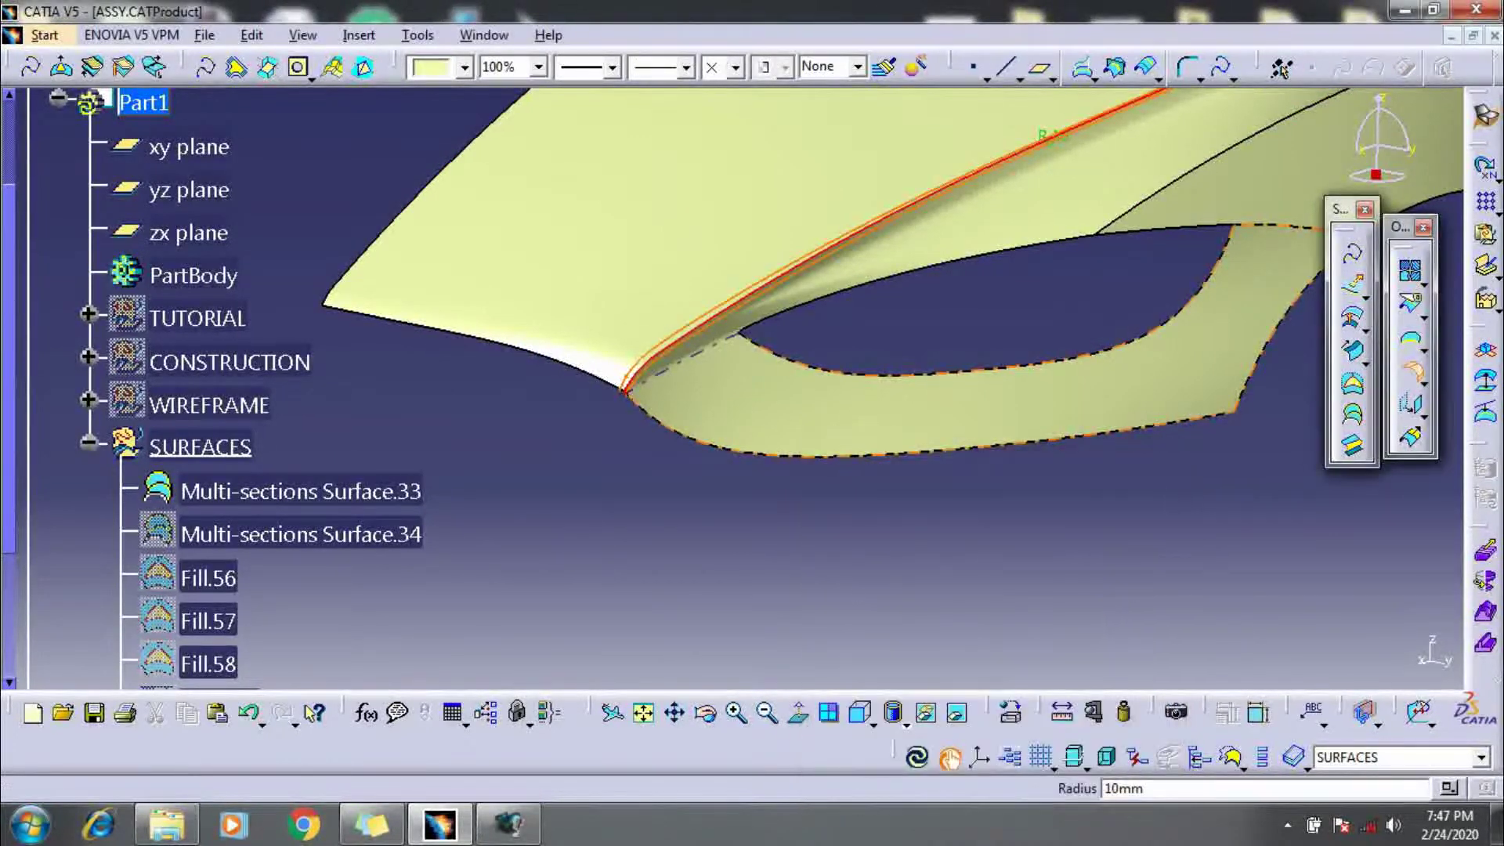
click(783, 533)
Change the radius of the hood's side edge fillet, EdgeFillet.73, to 25 mm
middle_drag(783, 533, 783, 619)
scroll(234, 388, down, 5)
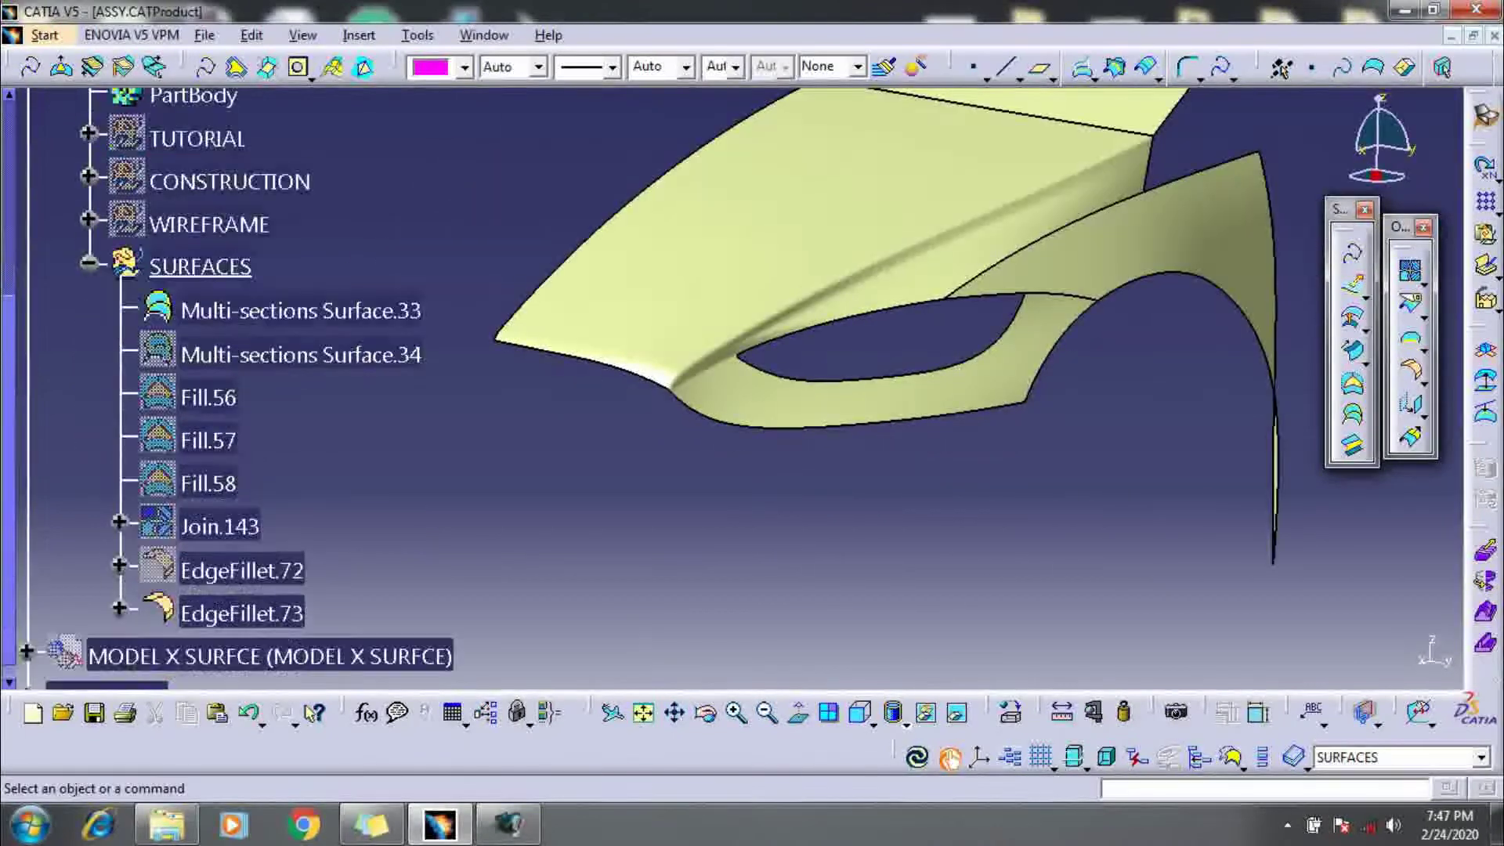
double_click(239, 493)
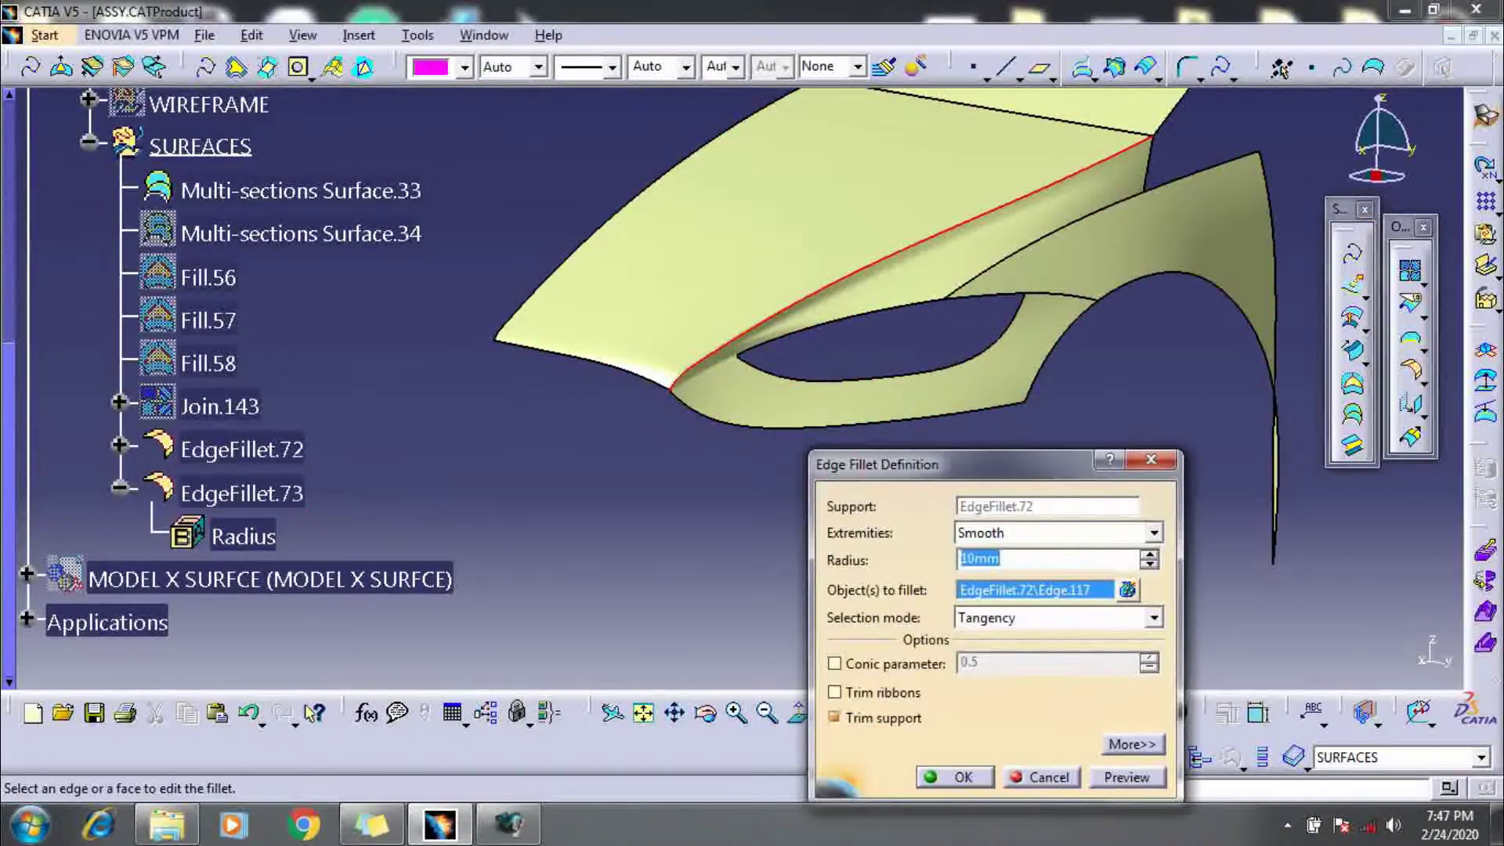
key(Return)
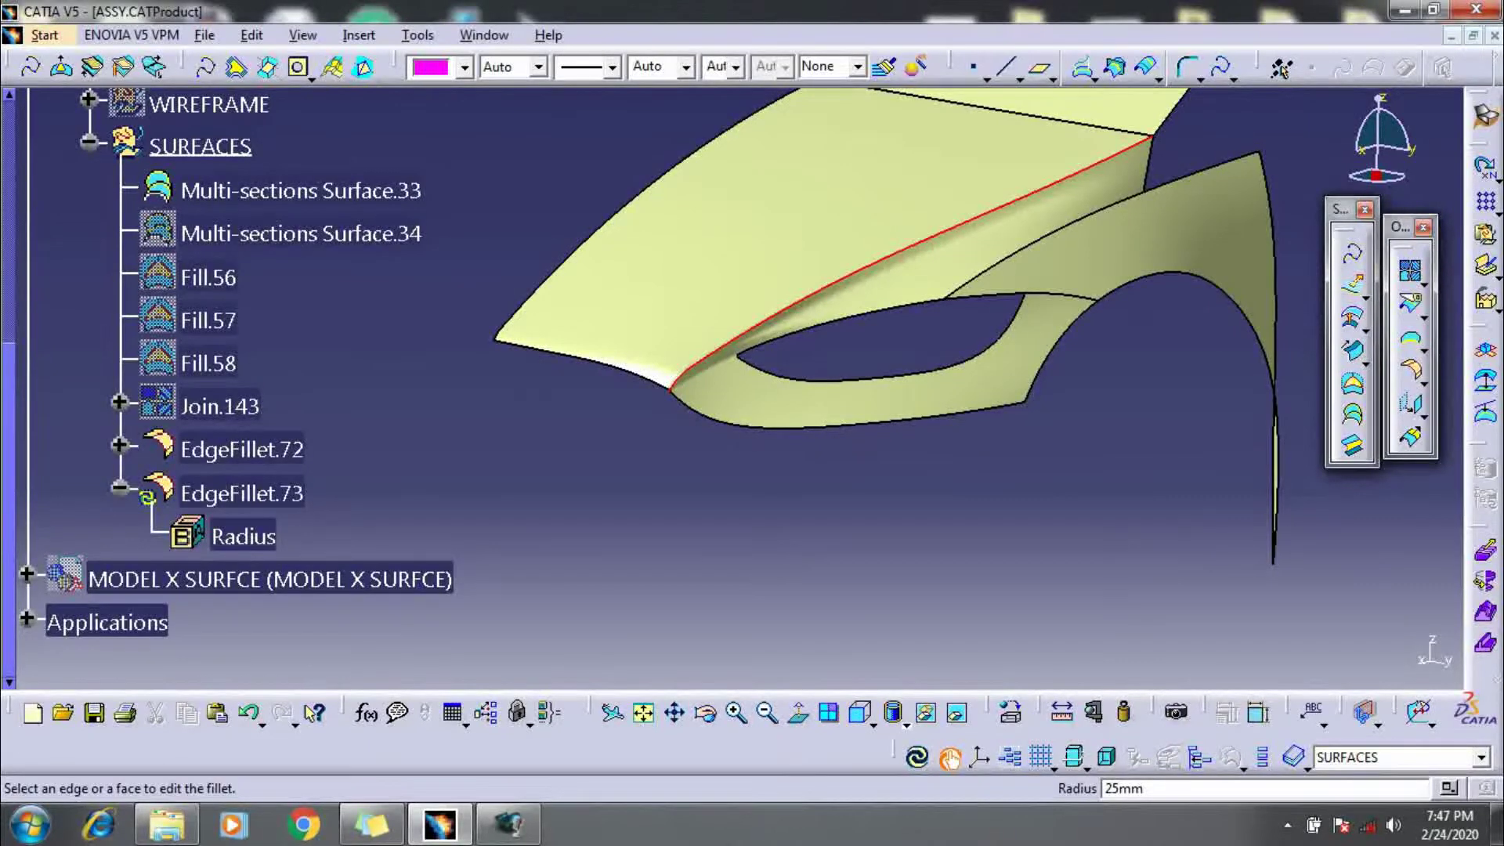
Finish editing the hood's side edge fillet and show the WIREFRAME geometrical set
click(1403, 651)
middle_drag(607, 513, 609, 501)
scroll(609, 502, down, 3)
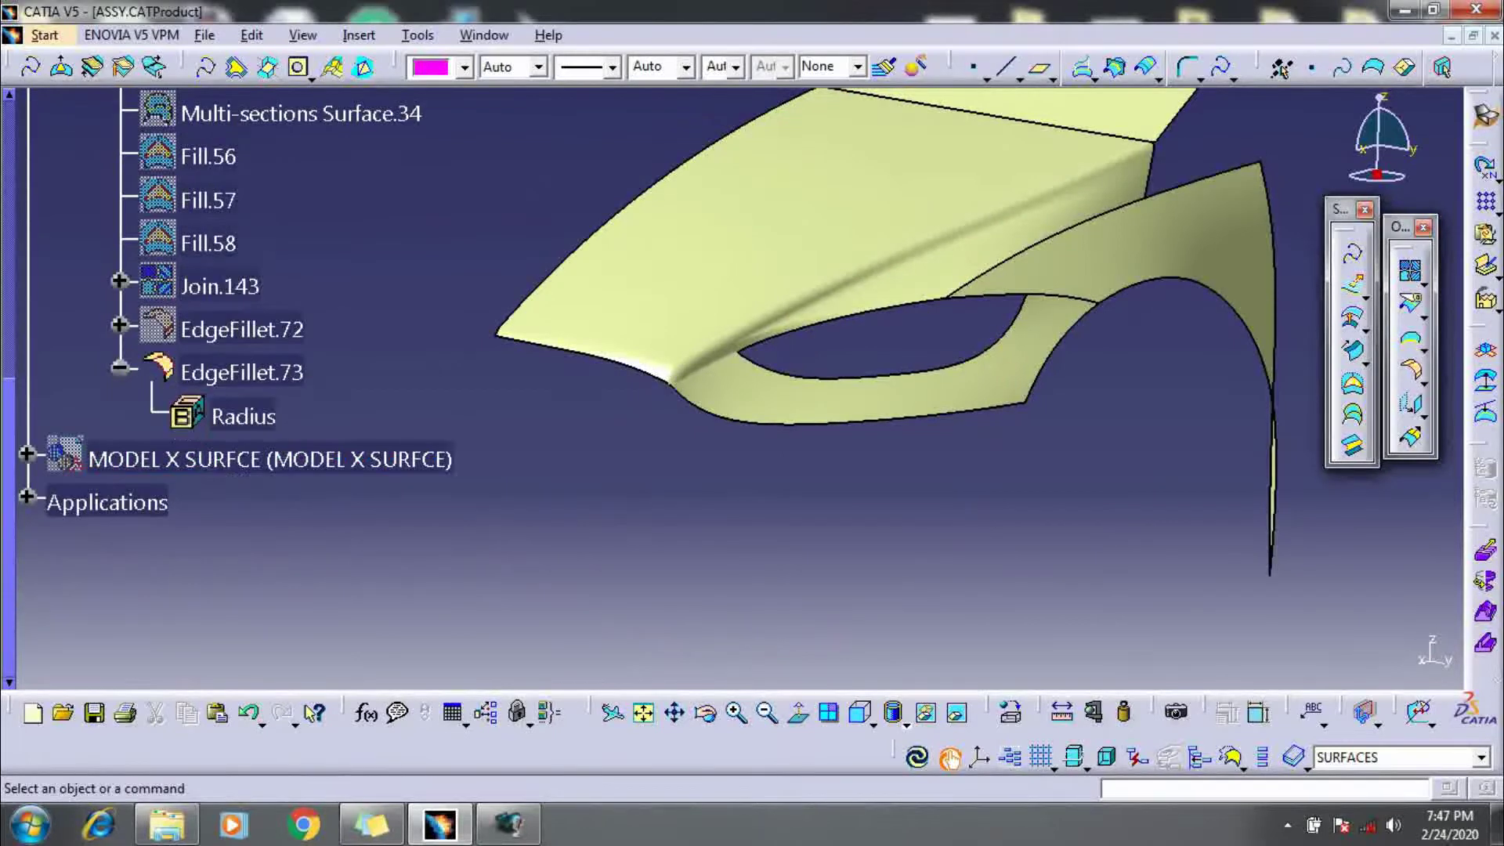
scroll(235, 313, up, 3)
right_click(235, 225)
click(439, 292)
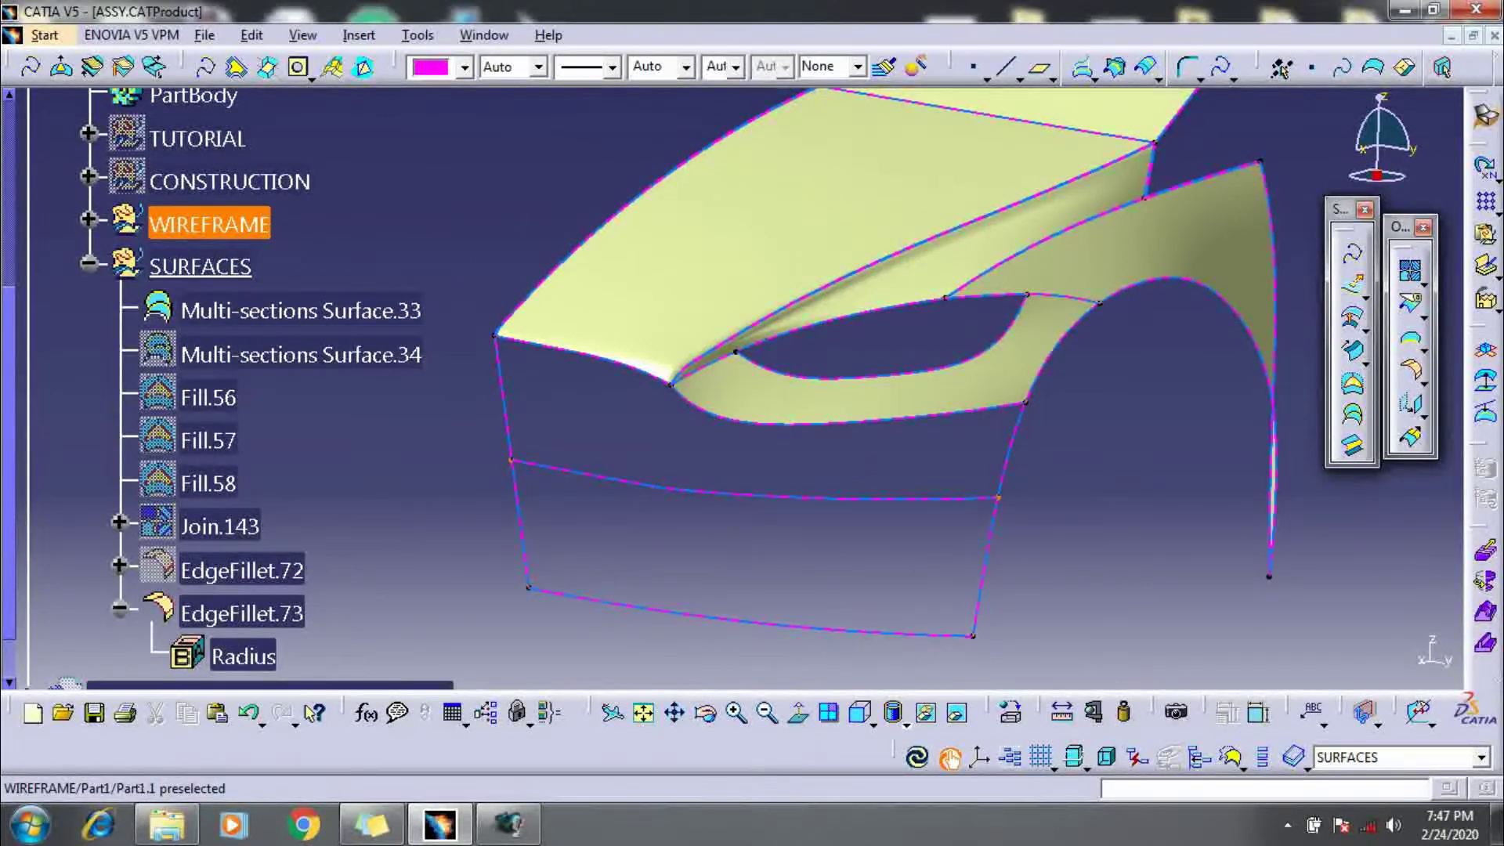
Extract the lower front boundary edge of EdgeFillet.73 with tangent continuity propagation
middle_drag(670, 422, 673, 433)
middle_drag(850, 485, 861, 497)
middle_drag(698, 479, 698, 438)
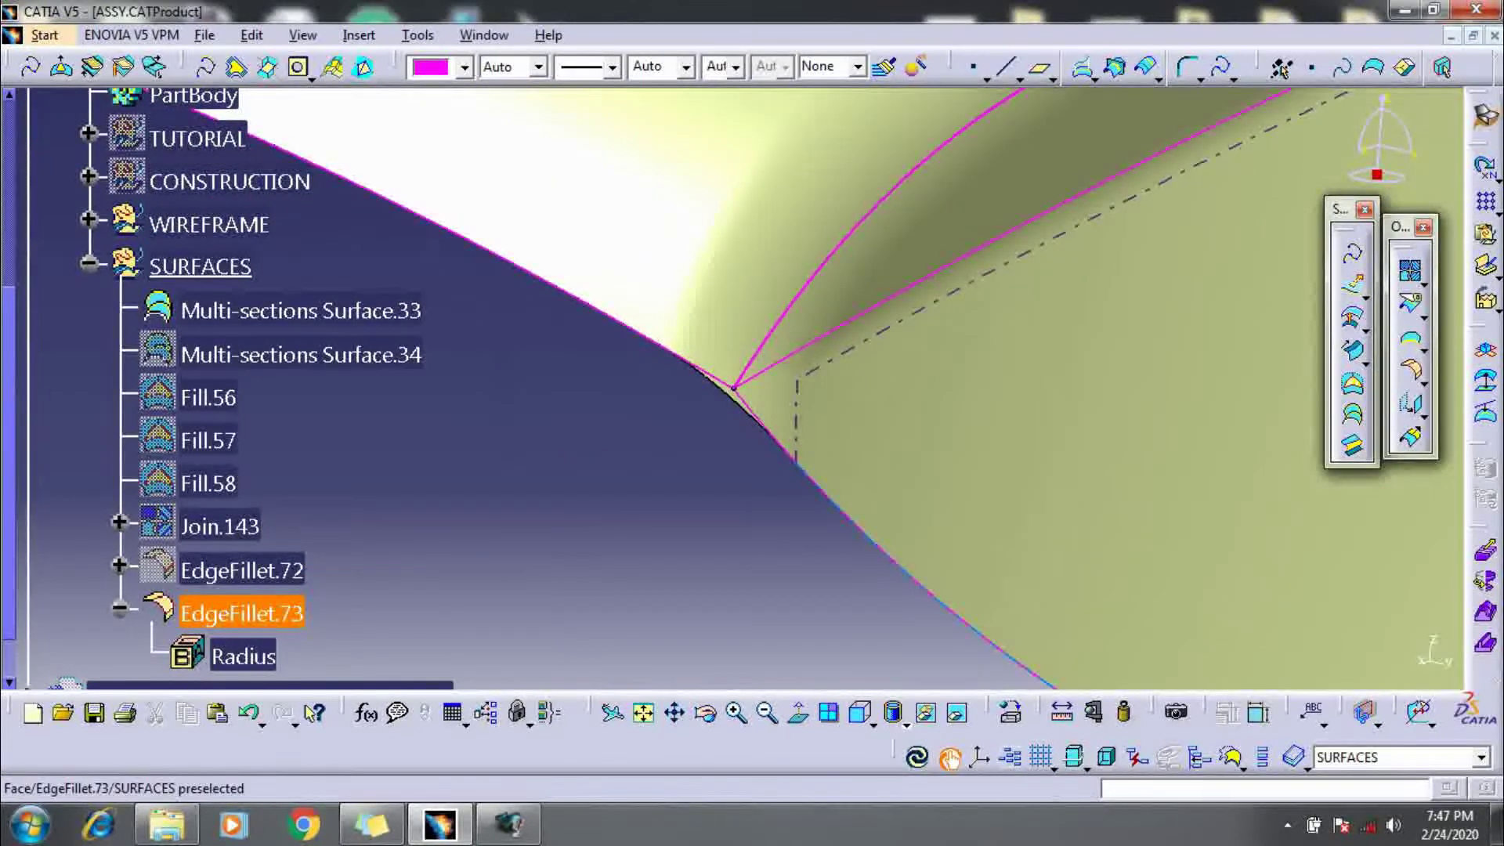
click(1419, 369)
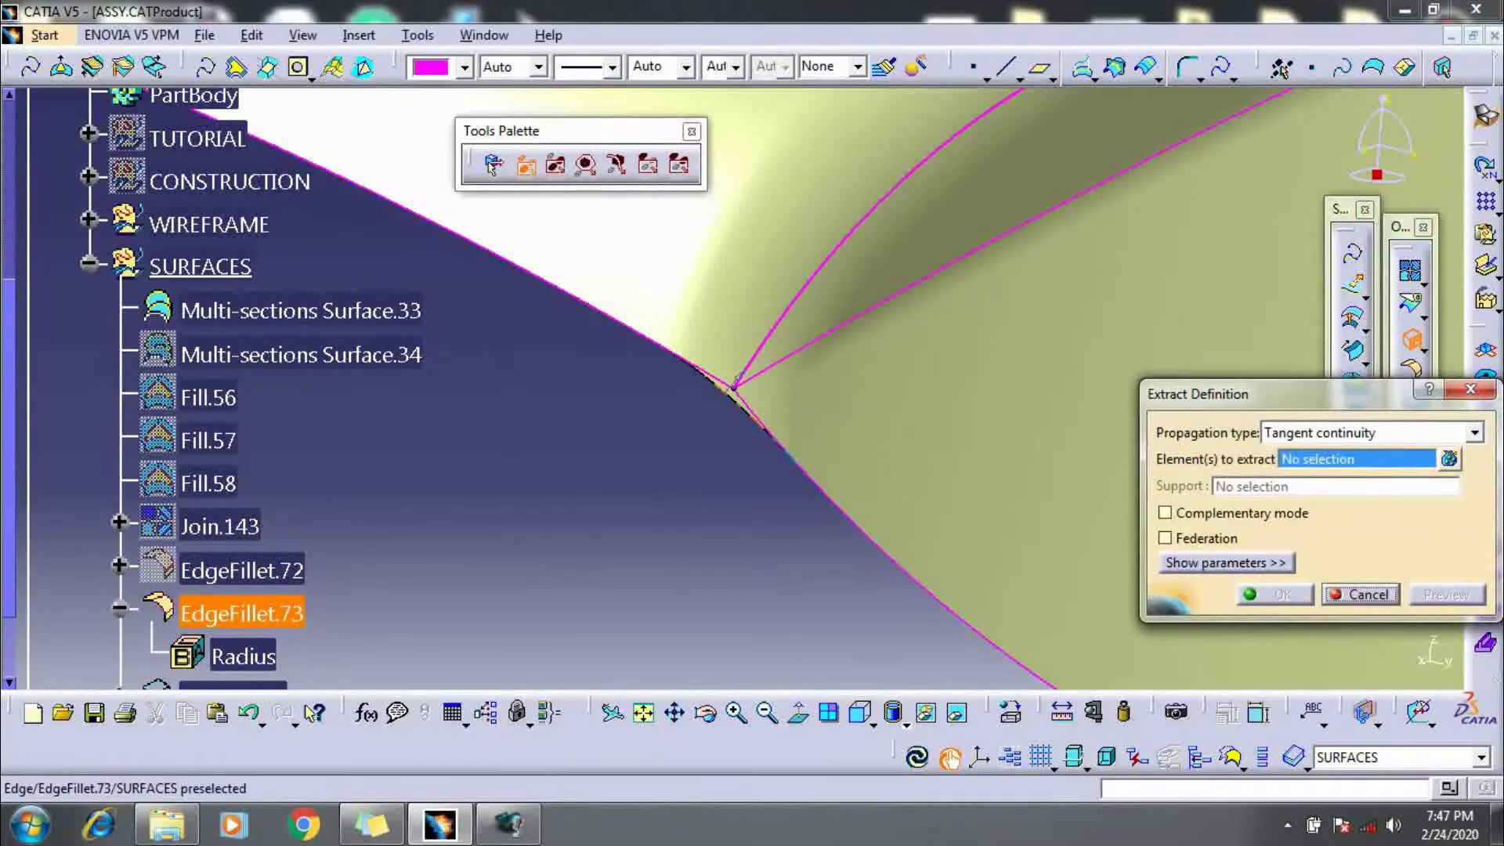
click(734, 385)
middle_drag(734, 386, 734, 454)
key(Return)
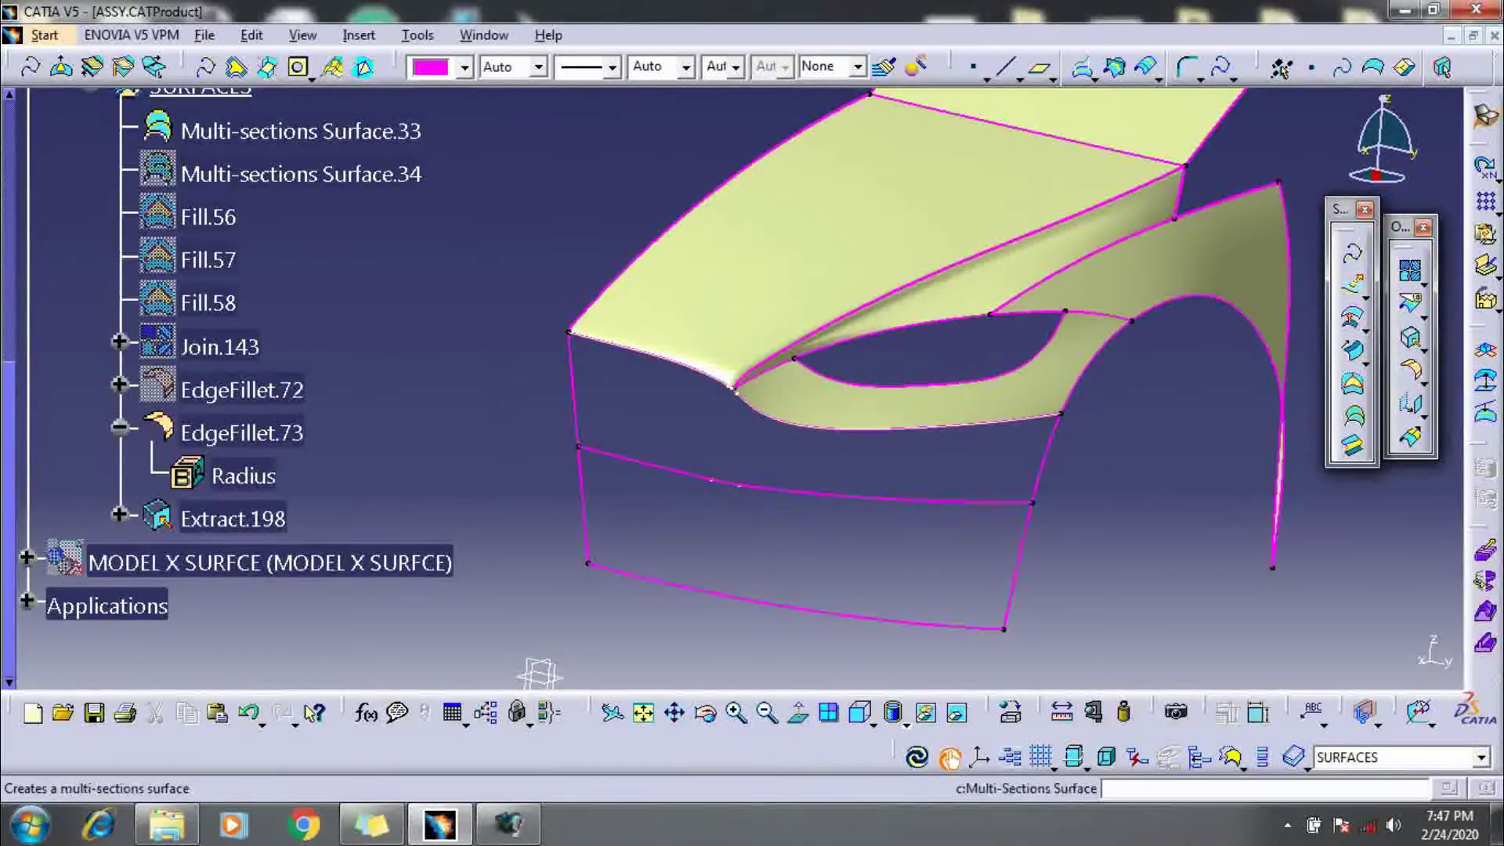
Create a multi-sections surface from Extract.198 to Corner.3, guided by 3D Curve.75 and 3D Curve.77
click(1353, 415)
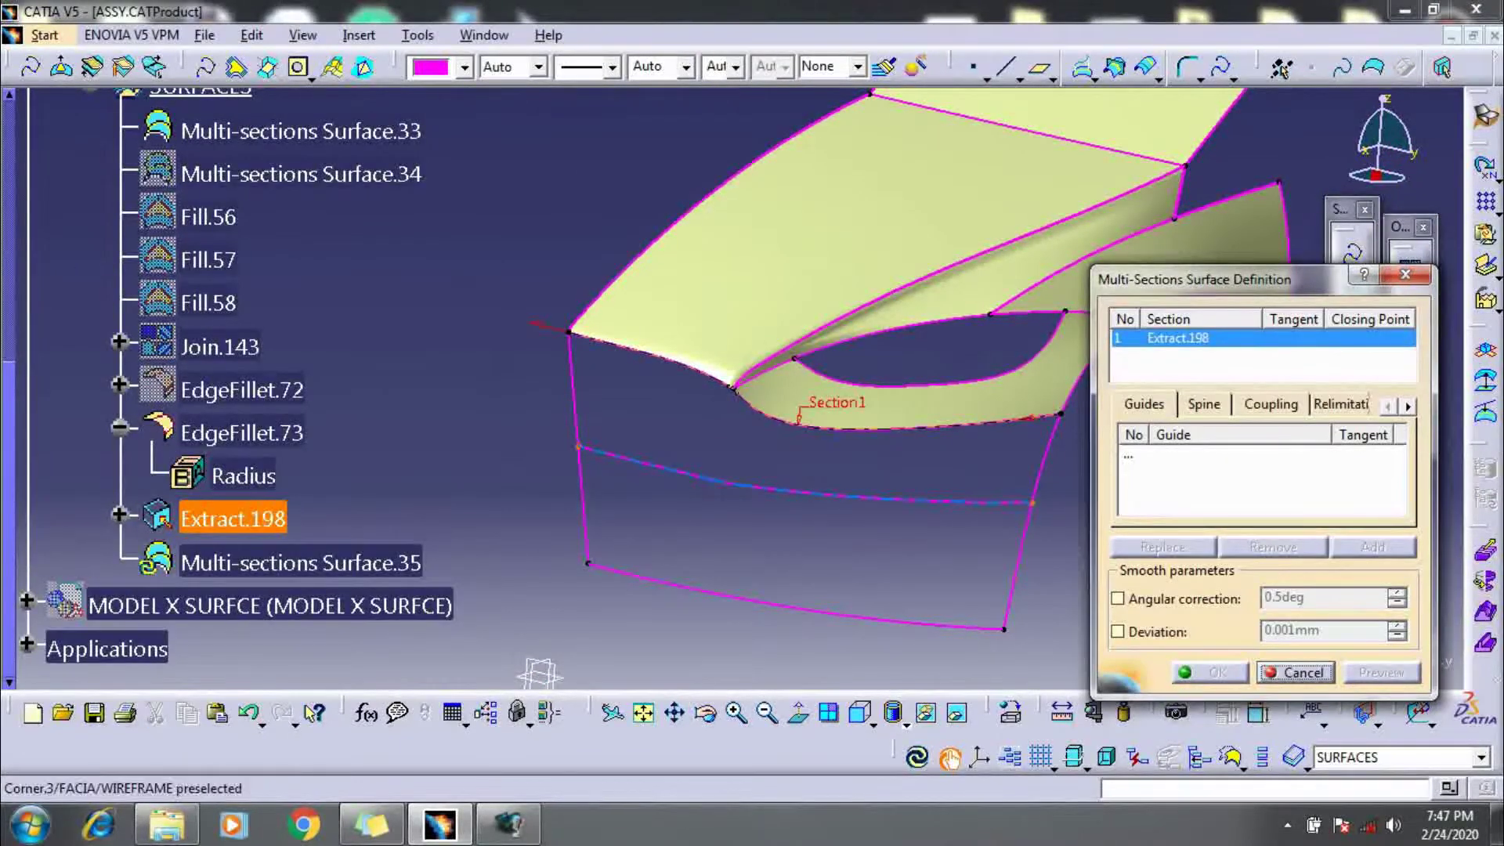
click(822, 494)
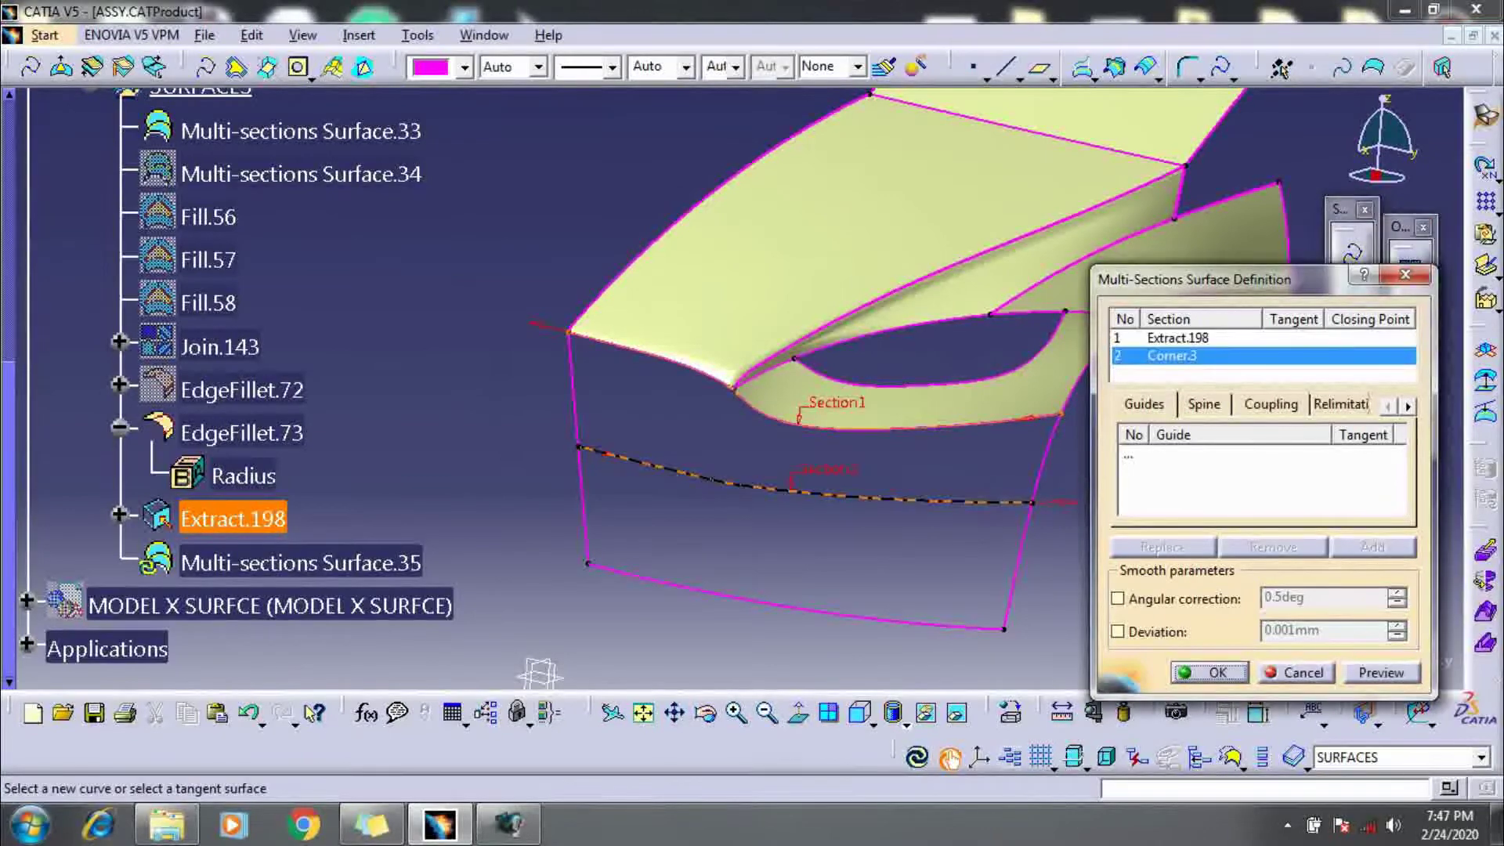
click(1206, 455)
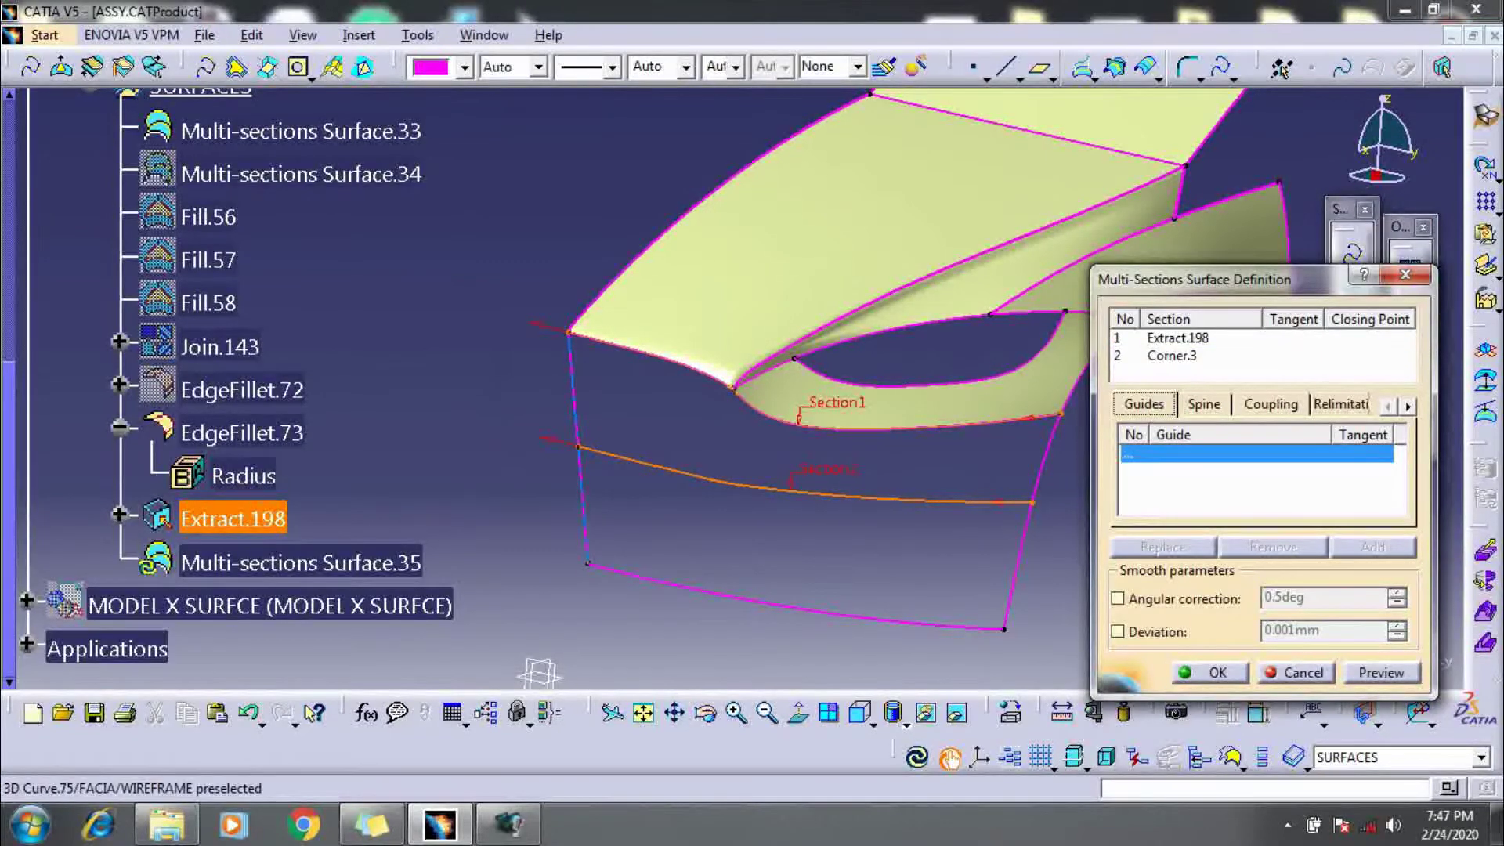
click(1040, 472)
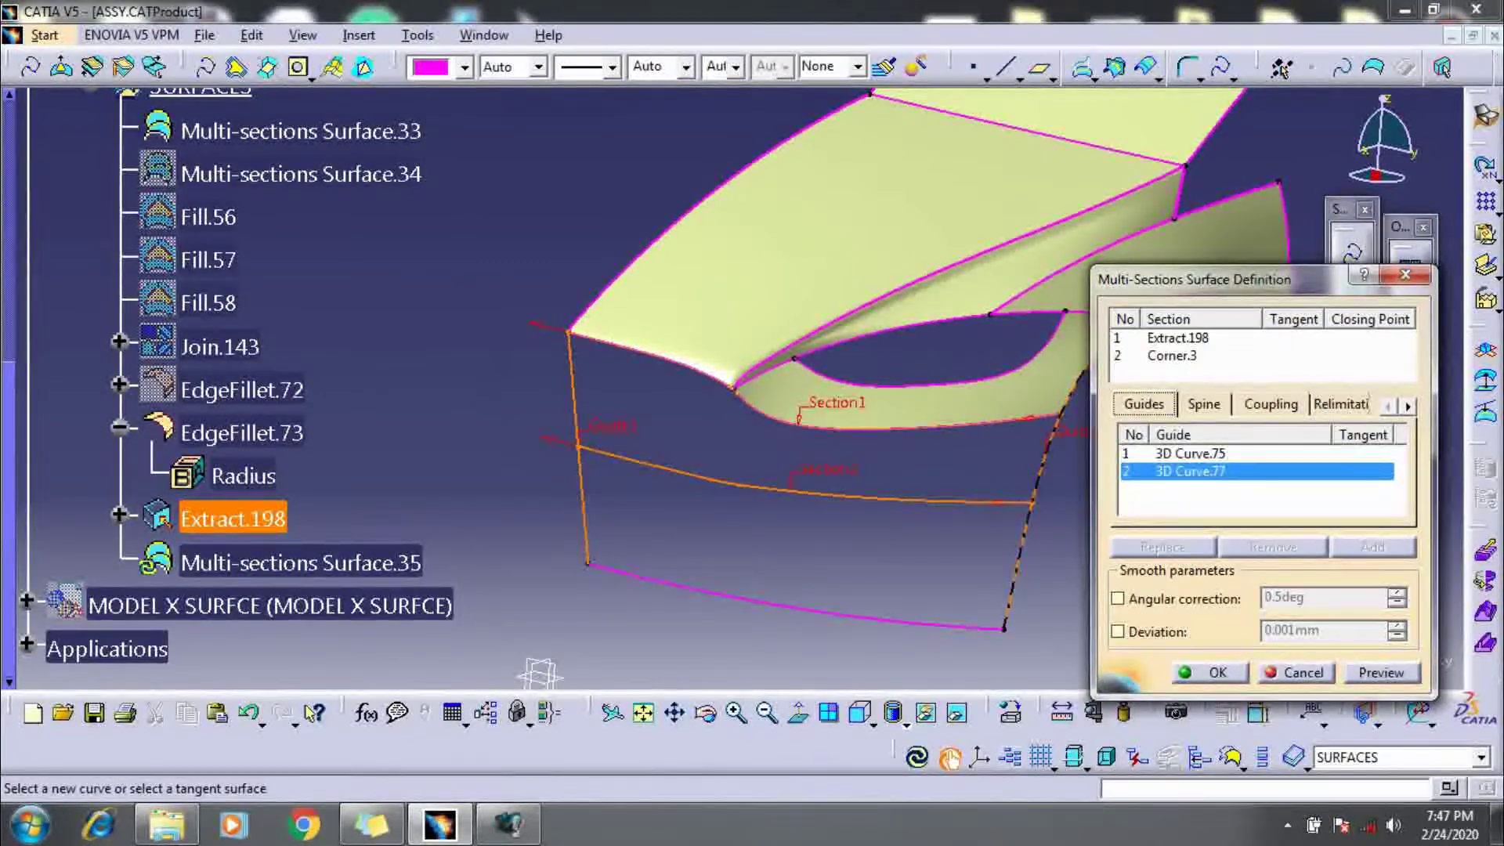
click(1380, 672)
click(1211, 672)
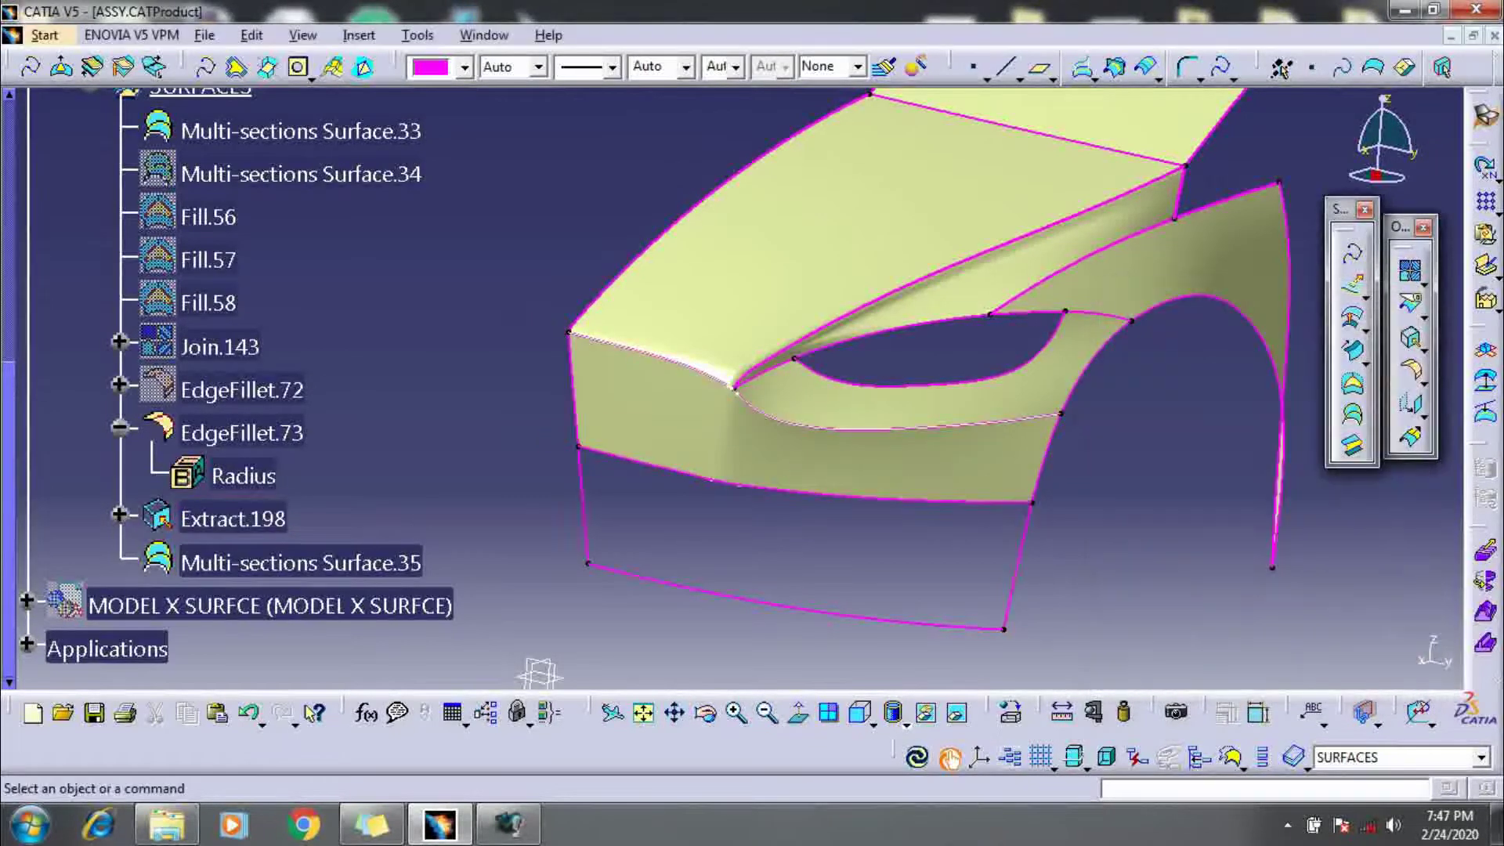
Create a multi-sections surface from 3D Curve.76 to Corner.3, guided by 3D Curve.75 and 3D Curve.77, tangent to Multi-sections Surface.35 at Corner.3
click(1353, 416)
click(783, 601)
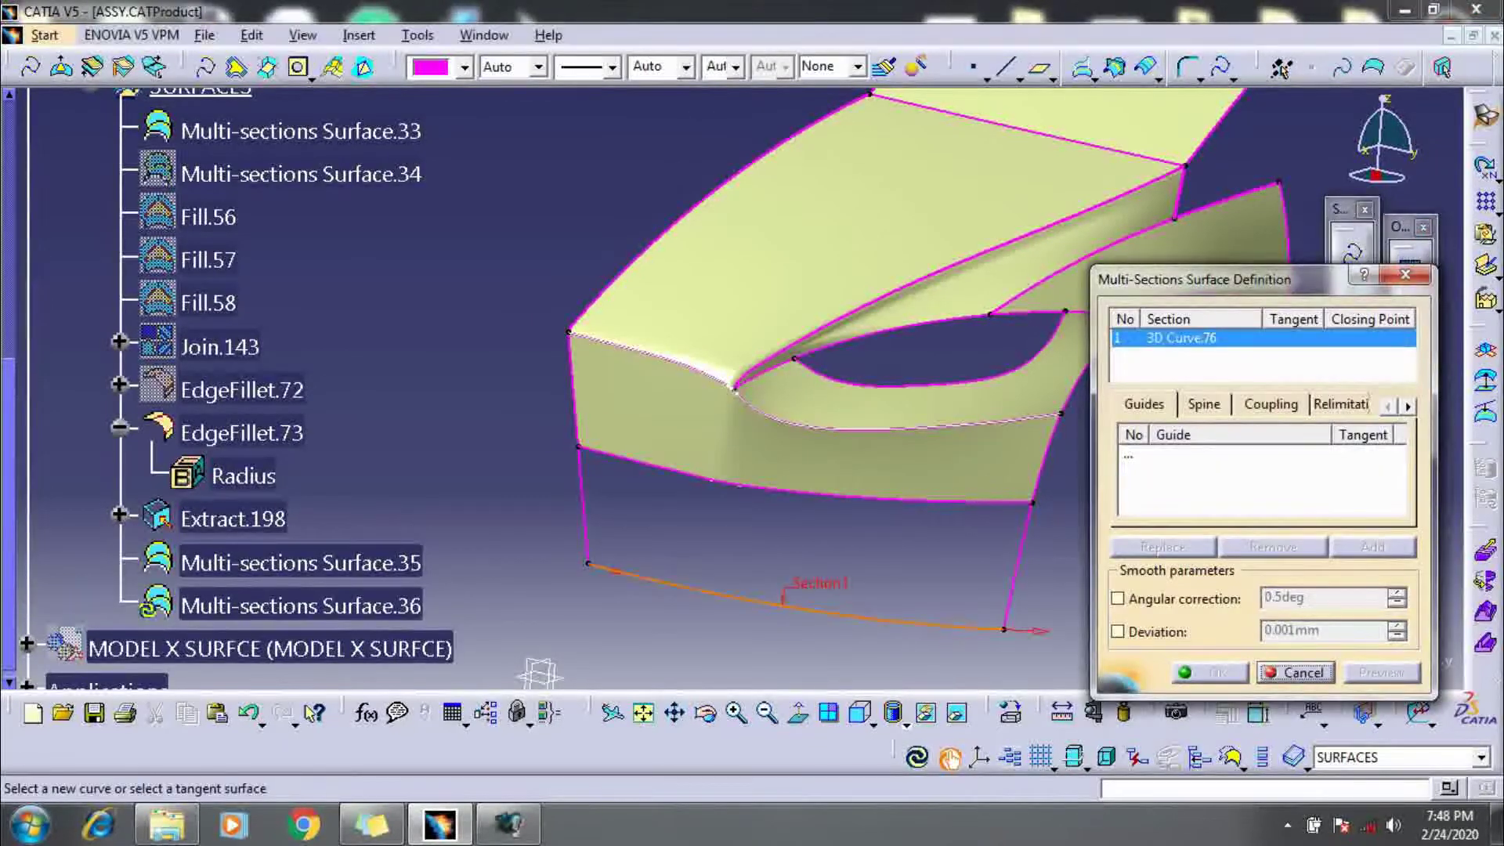
click(789, 486)
click(1214, 454)
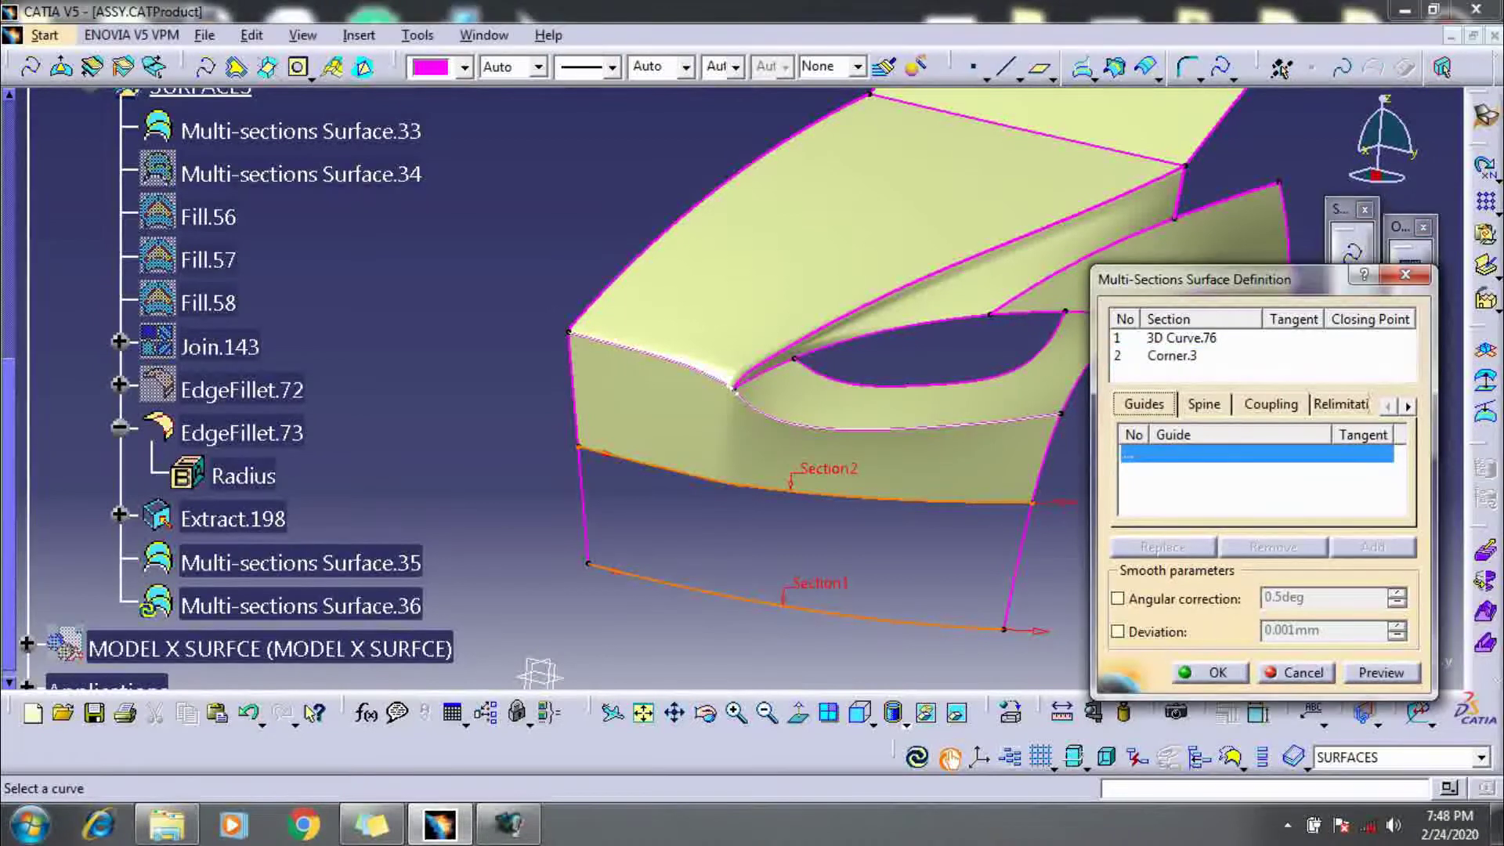
click(579, 443)
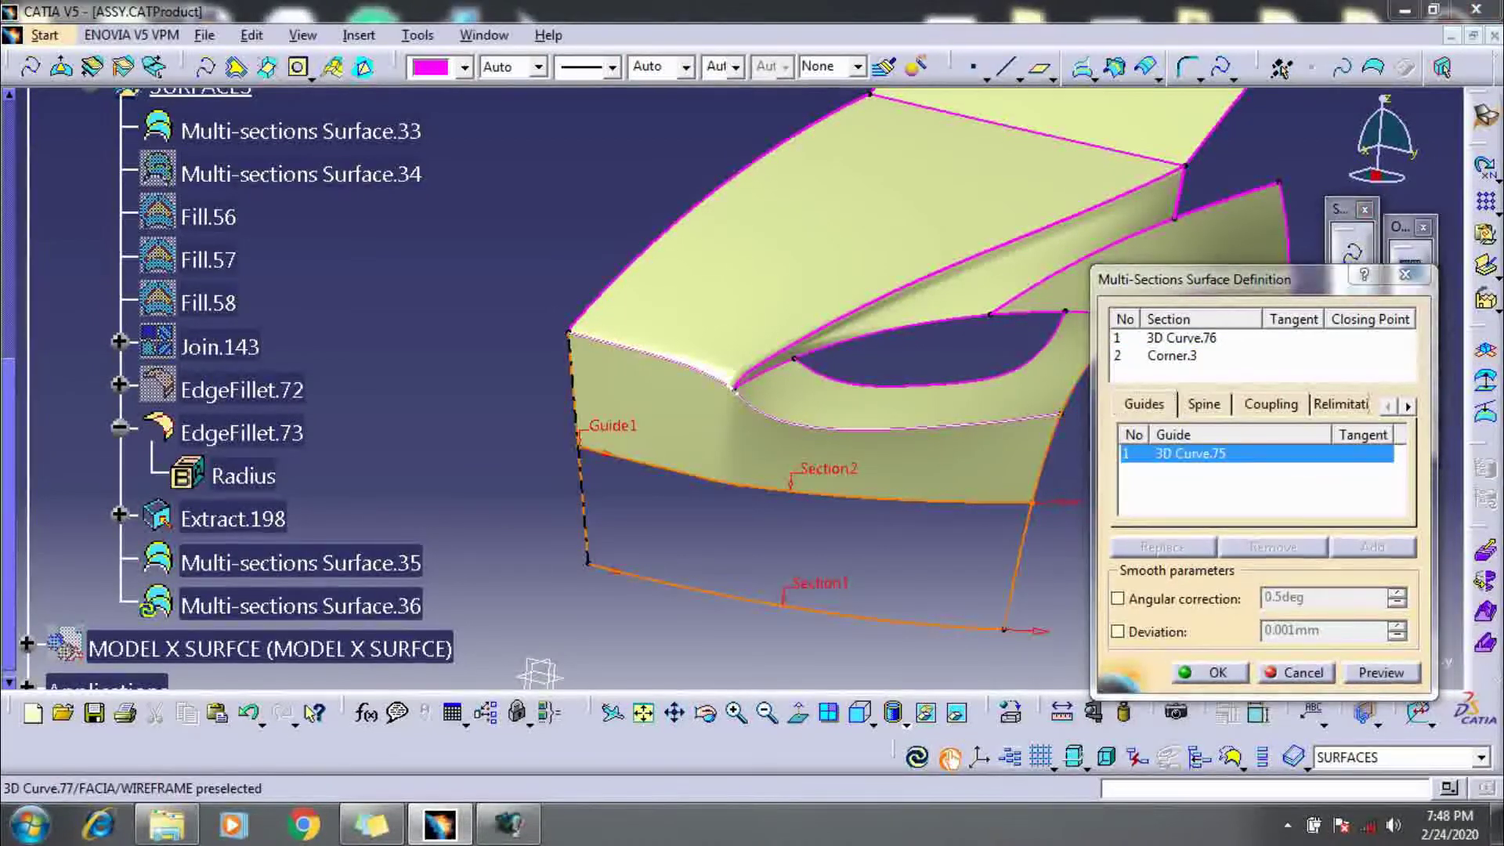
click(1047, 445)
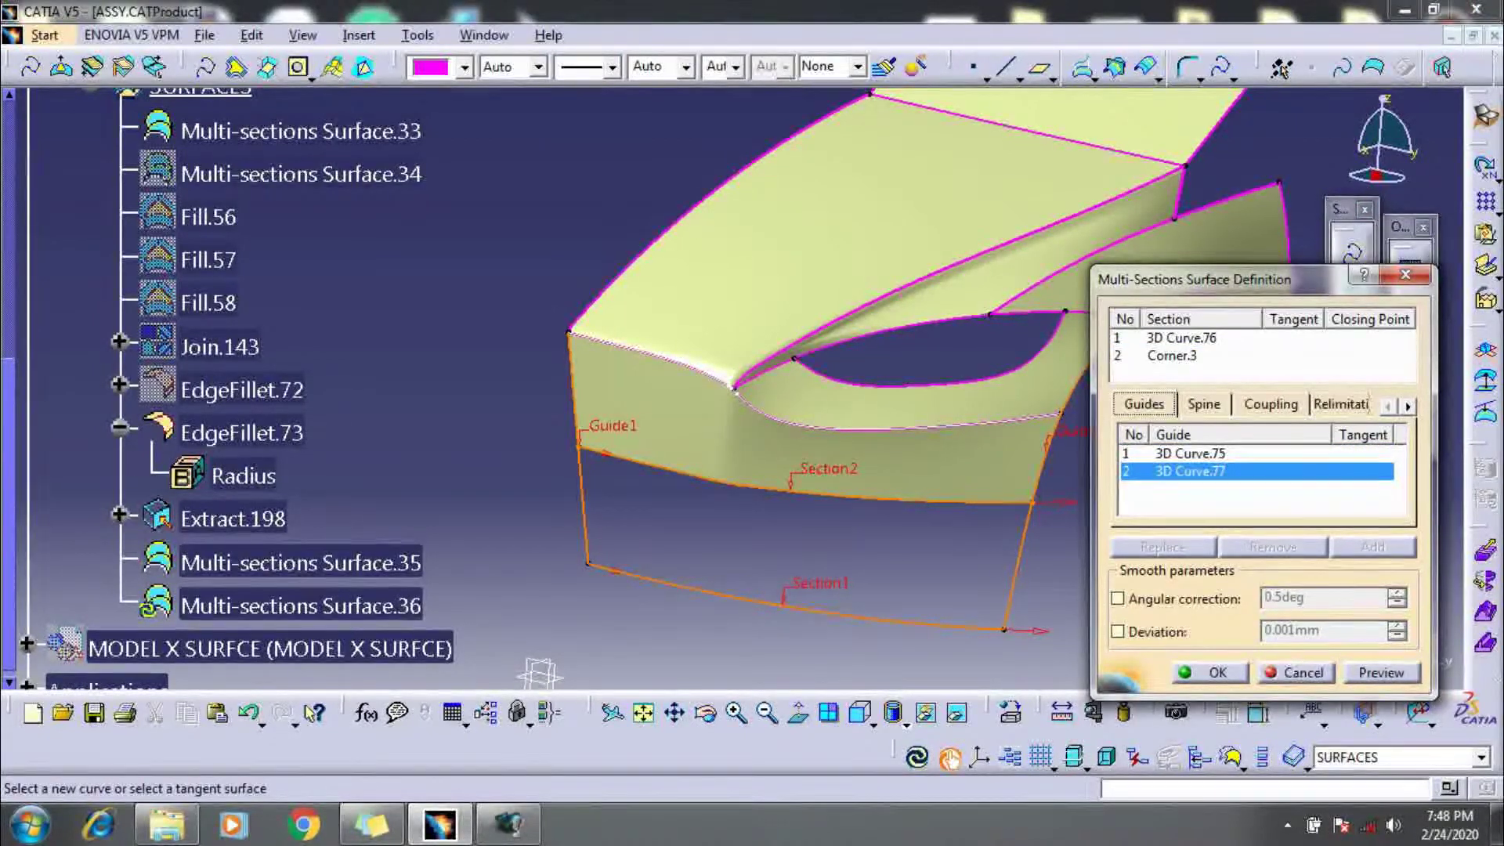
click(1171, 355)
click(971, 468)
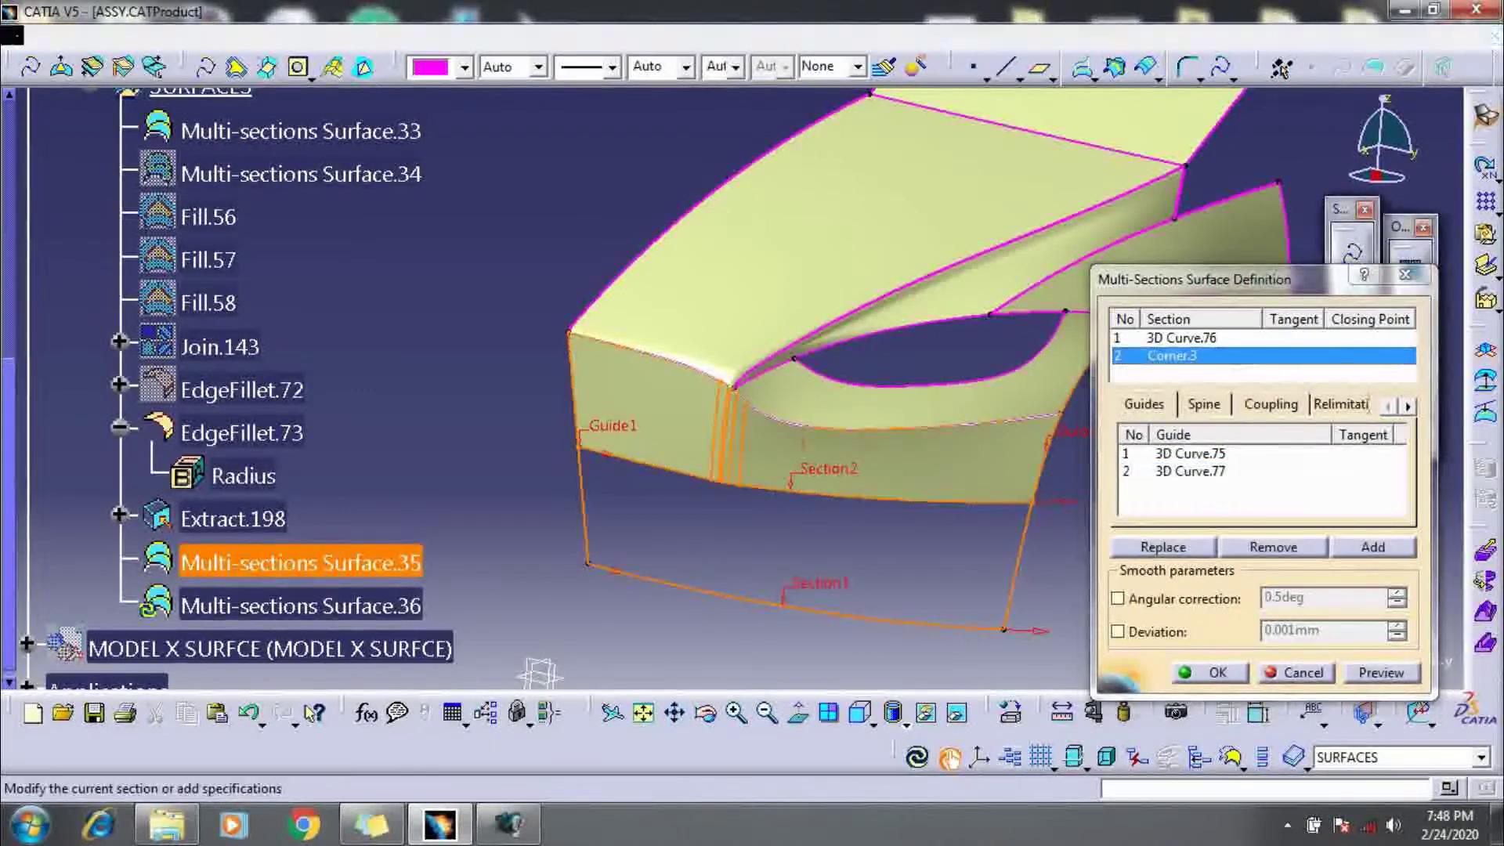
click(1381, 672)
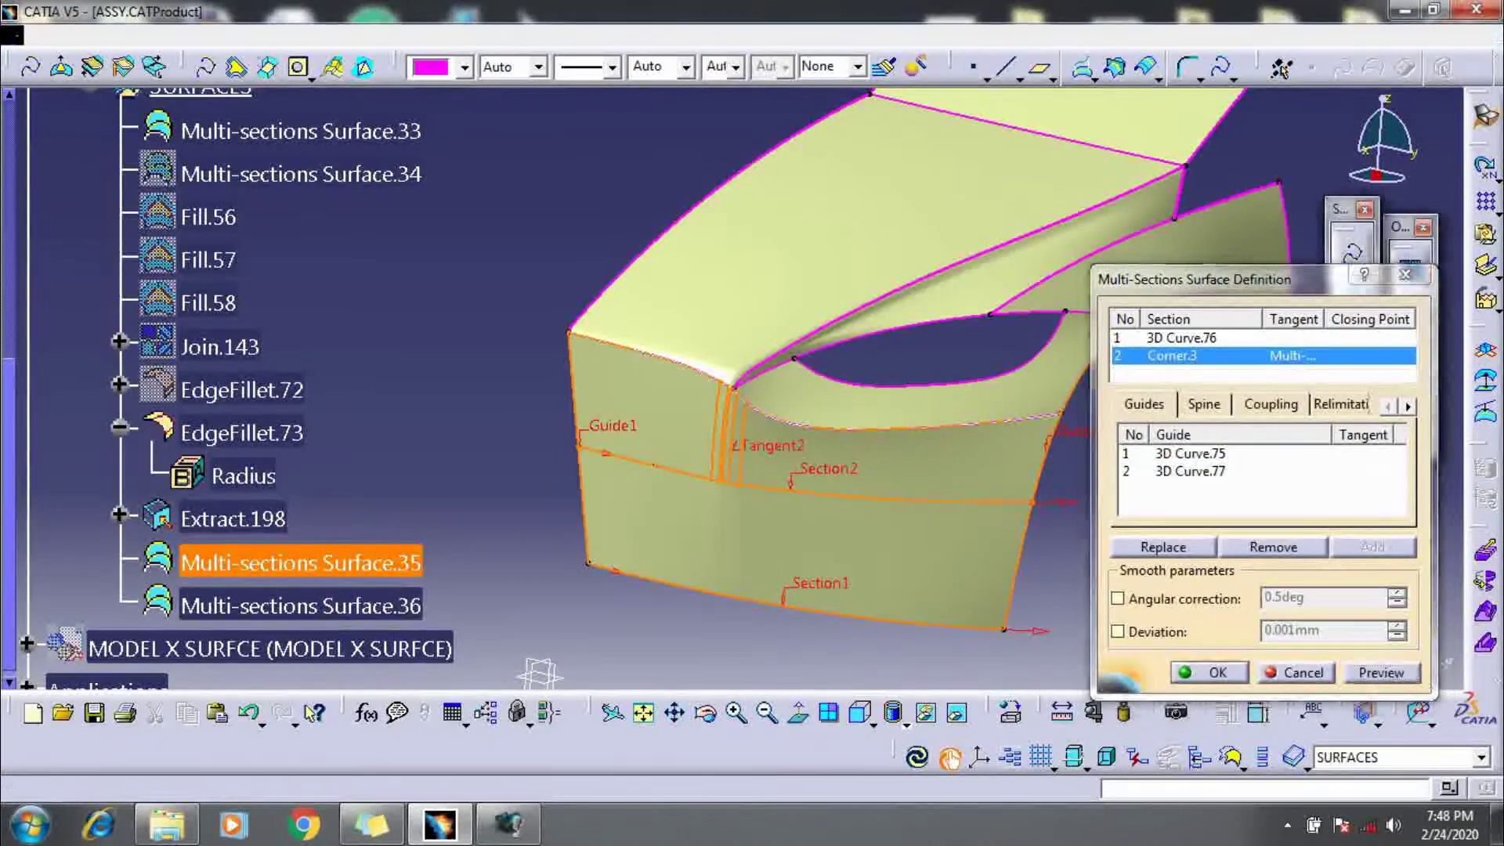
click(1212, 673)
Hide Extract.198 and the WIREFRAME geometrical set, leaving the SURFACES branch collapsed
middle_drag(853, 407, 854, 450)
scroll(235, 389, down, 1)
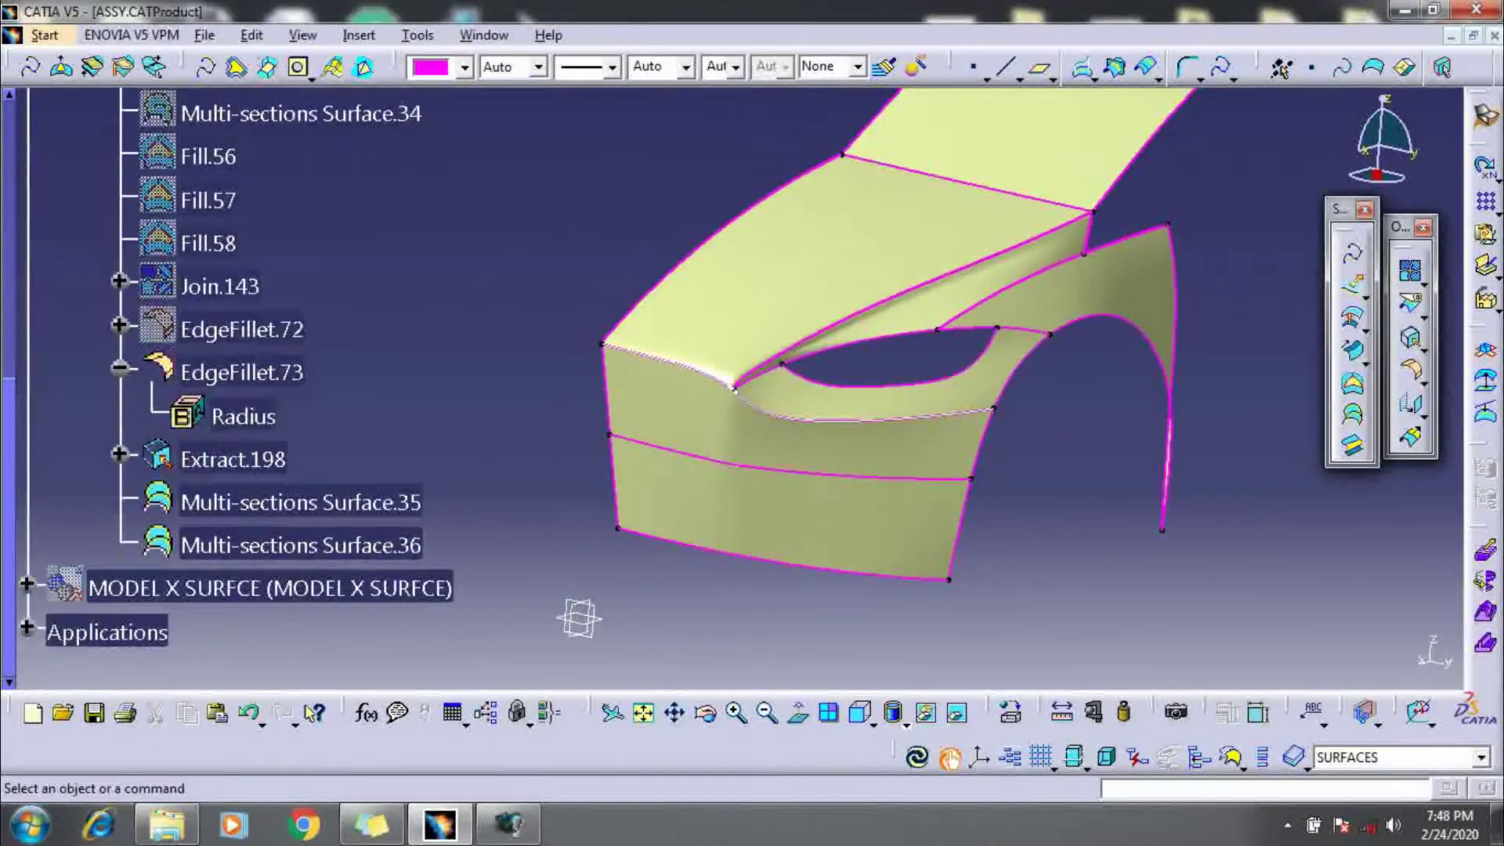
right_click(228, 459)
click(314, 418)
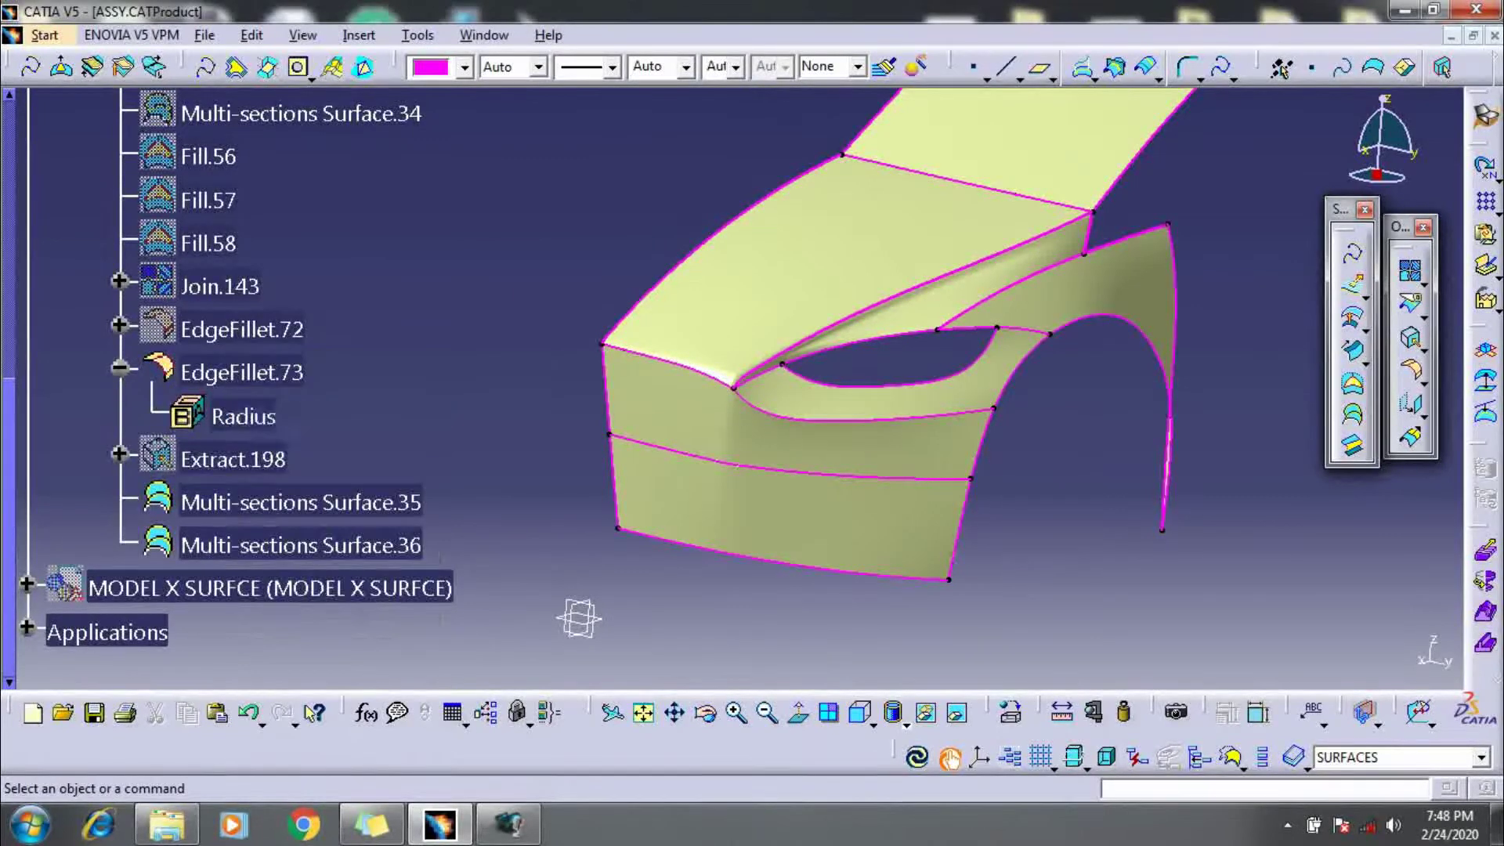
scroll(235, 391, up, 5)
middle_drag(563, 368, 545, 462)
click(89, 264)
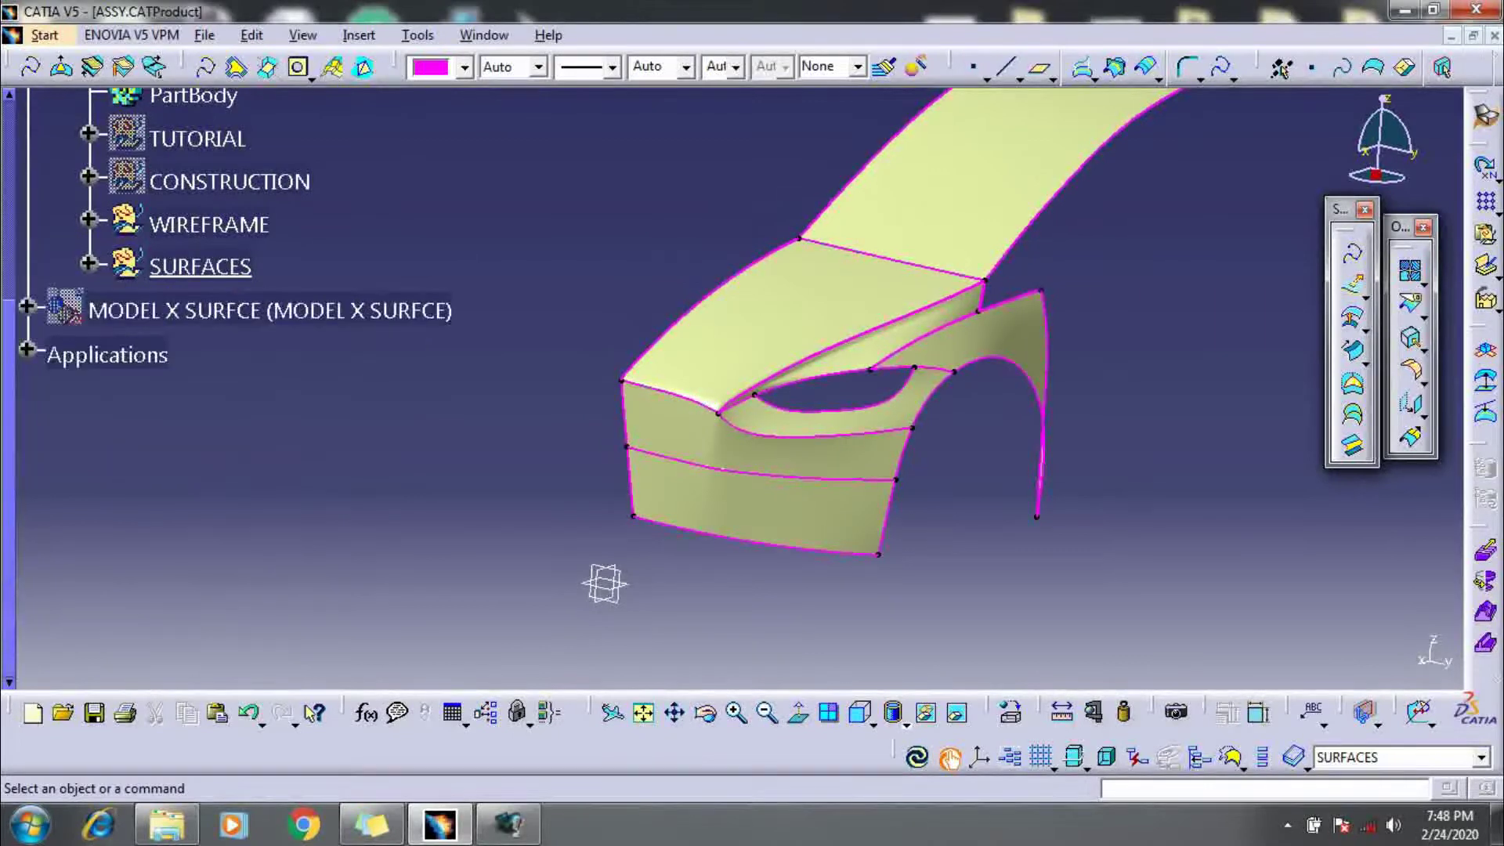
right_click(209, 225)
click(272, 296)
Join Multi-sections Surface.33, EdgeFillet.73, Multi-sections Surface.35 and Multi-sections Surface.36 using distance propagation and a 0.001 mm merging distance
middle_drag(505, 365, 513, 462)
middle_drag(695, 451, 670, 403)
click(1411, 271)
click(951, 176)
right_click(1191, 454)
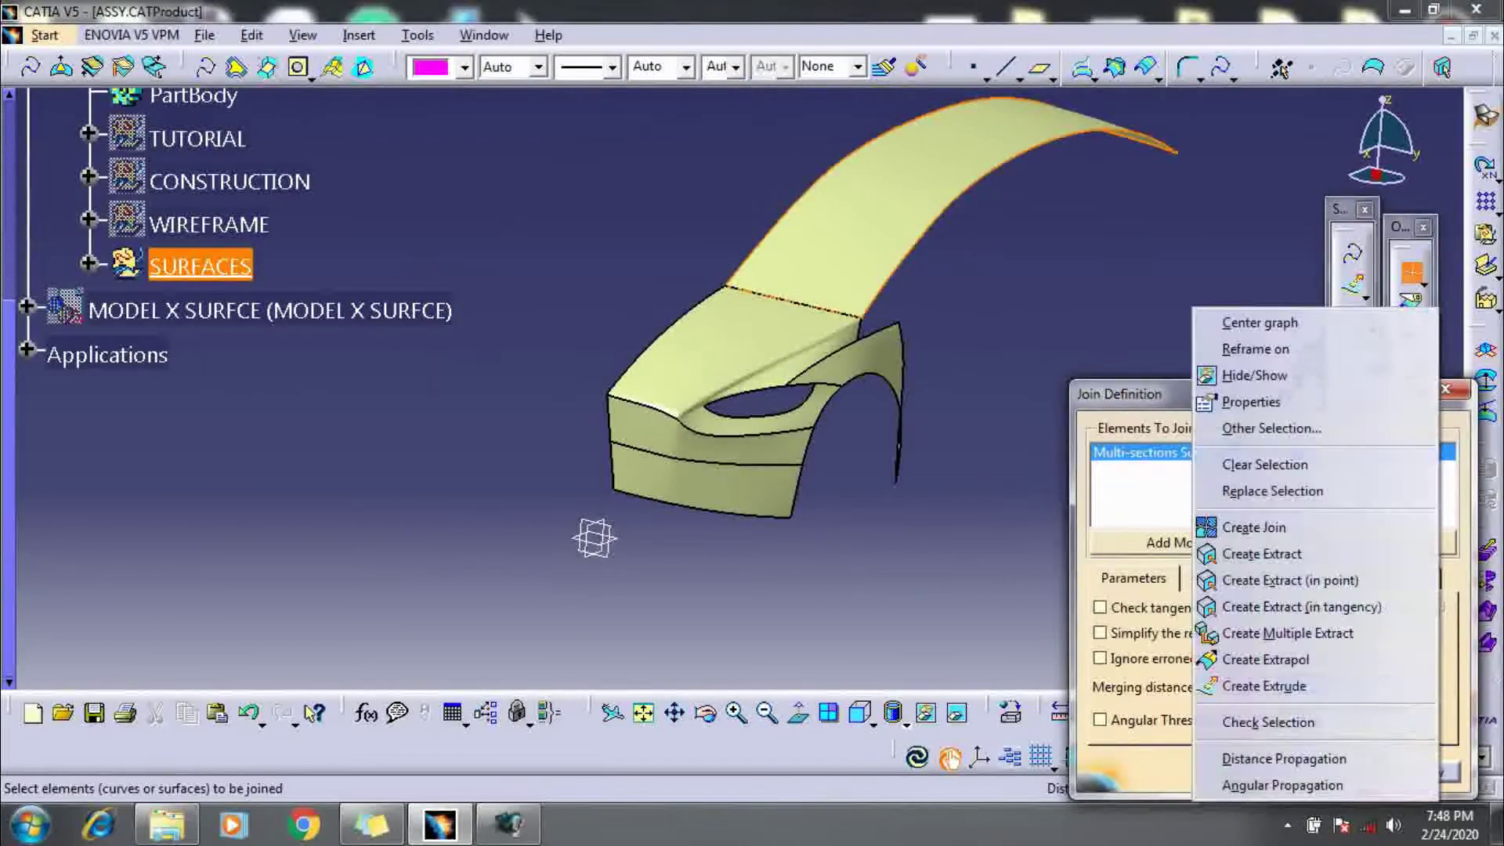
click(1273, 759)
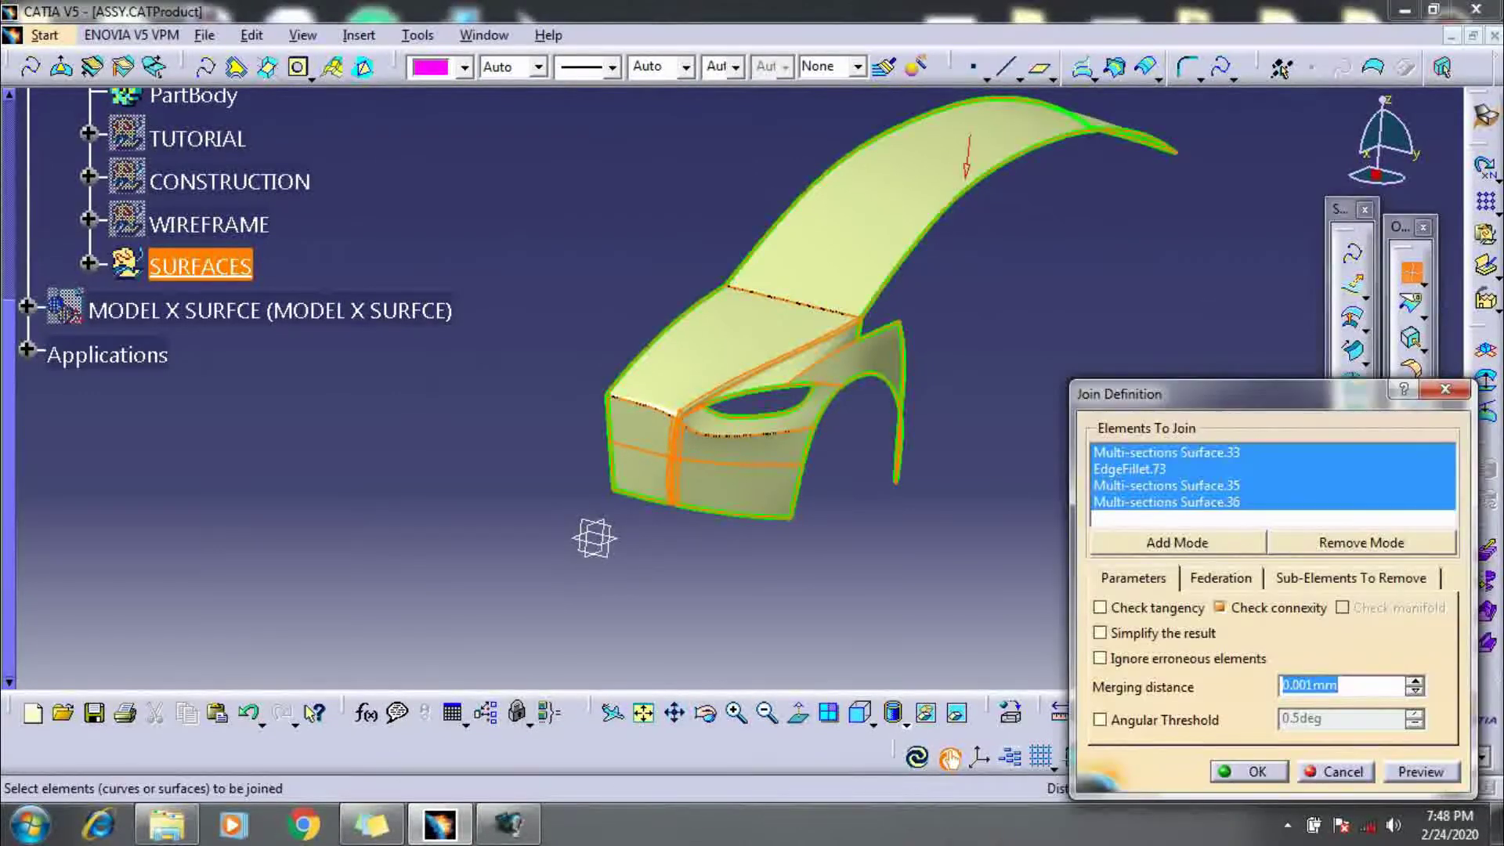
key(Return)
Display the model shaded with edges but without smooth edges, and show the WIREFRAME geometrical set again
click(906, 725)
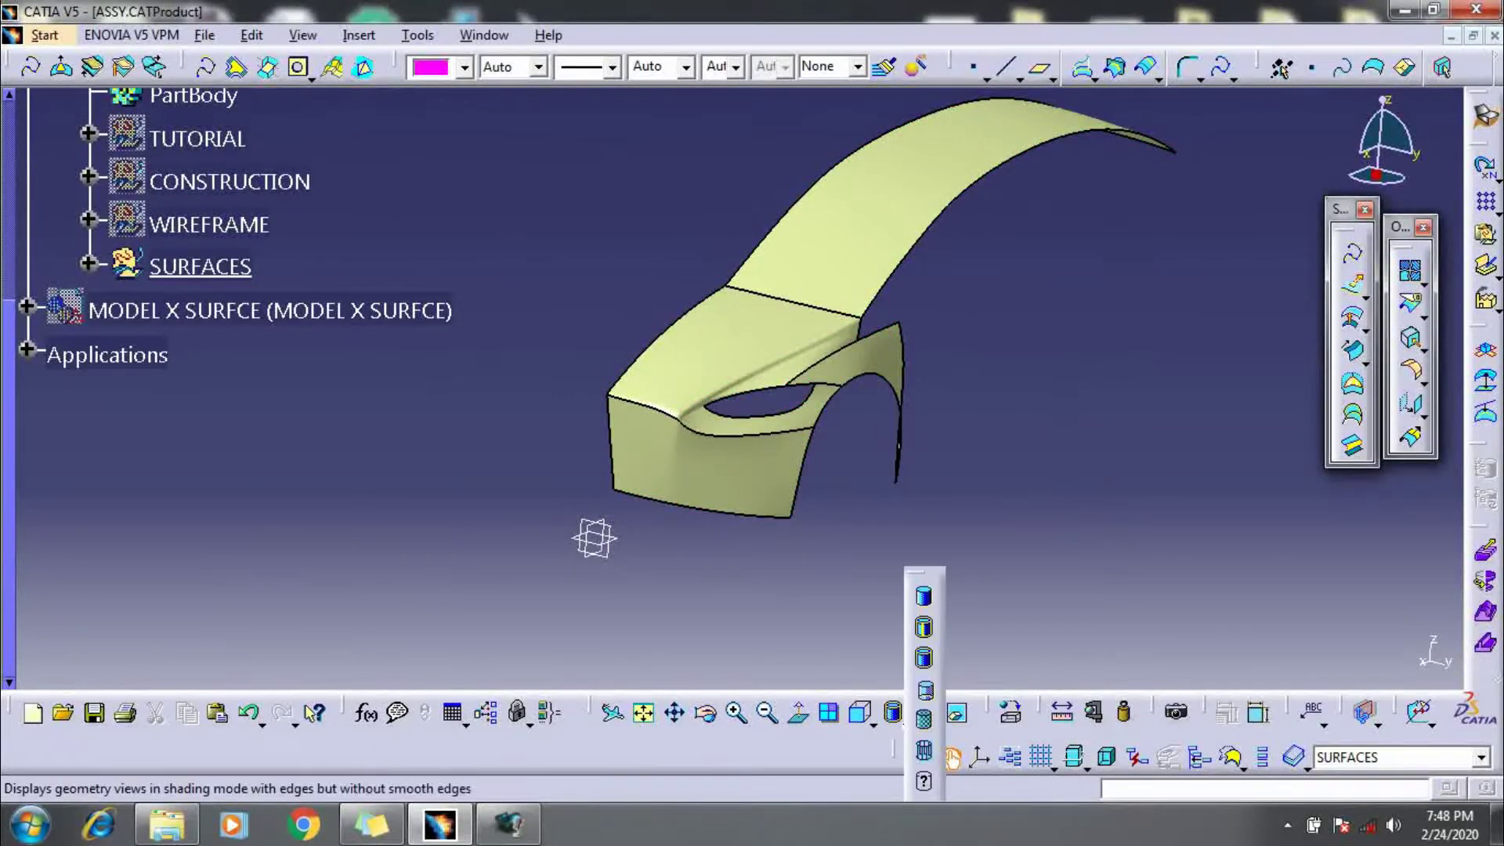
middle_drag(591, 530, 584, 614)
right_click(227, 224)
click(302, 289)
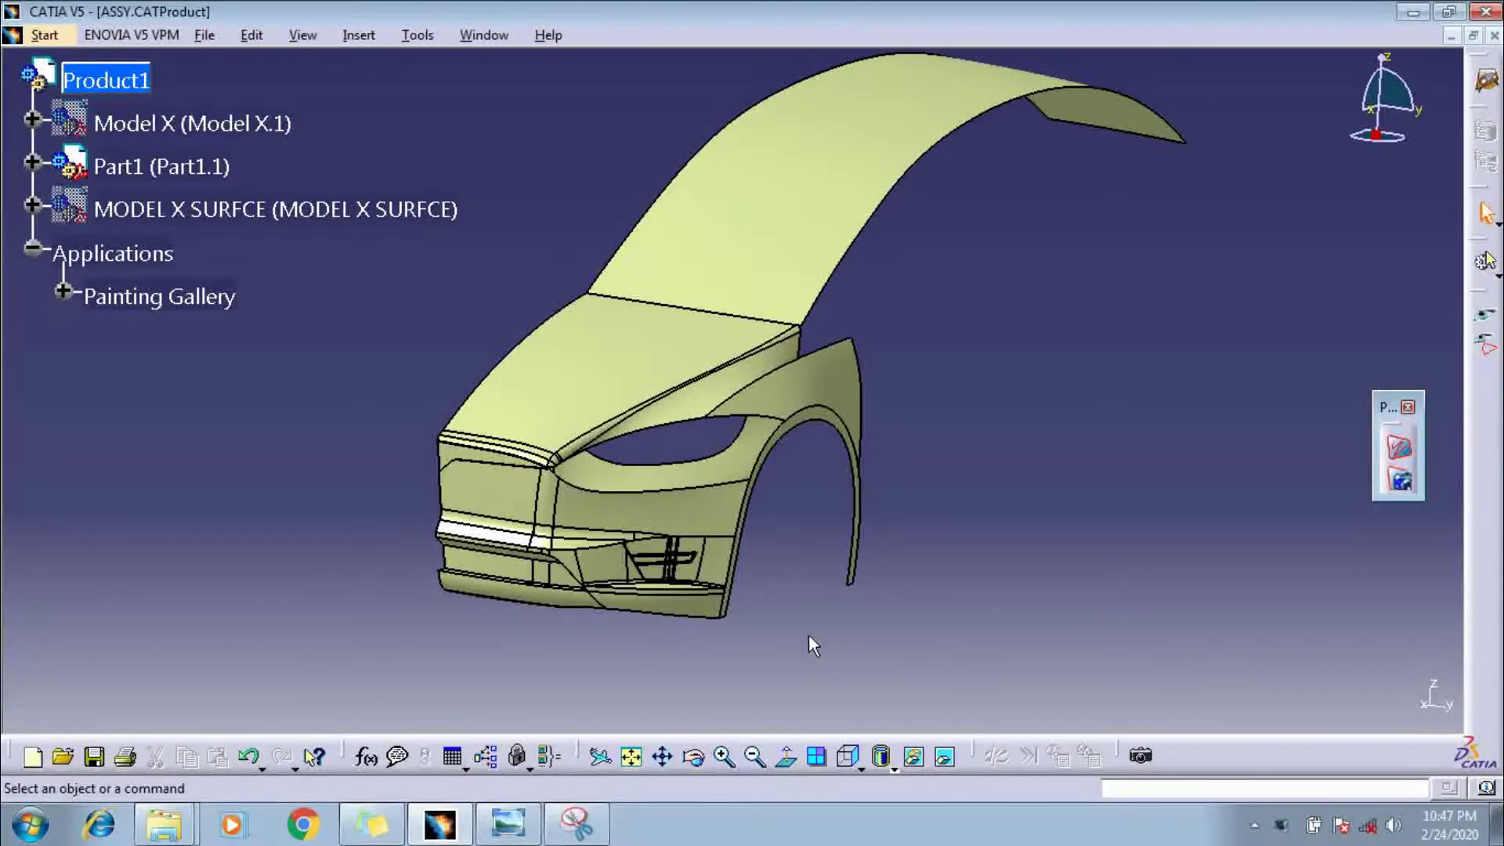
Hide the specification tree and display the detailed front end shaded with edges but without smooth edges
middle_drag(806, 638, 952, 585)
key(F3)
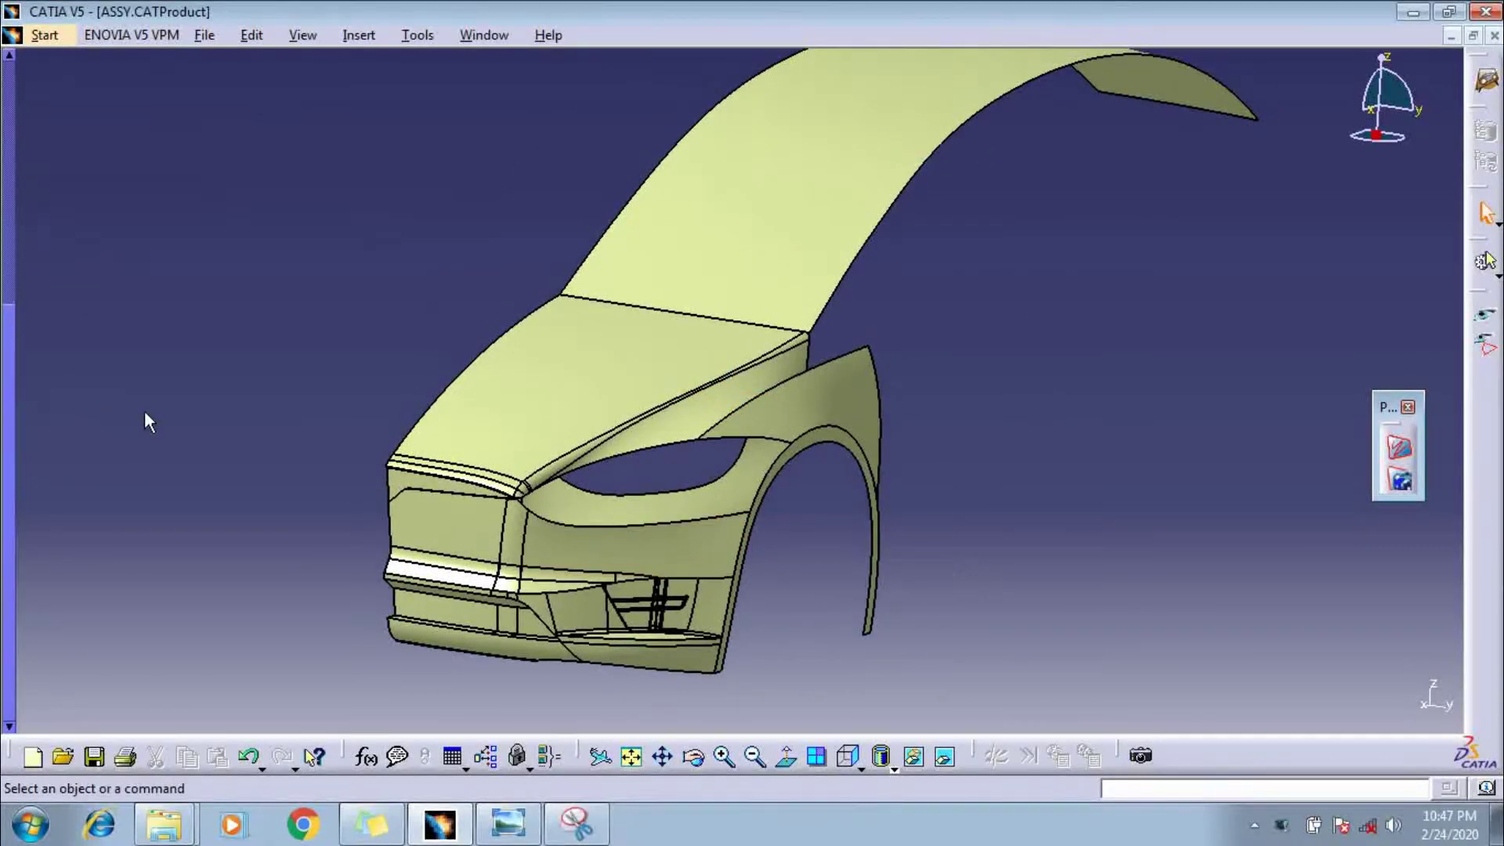
click(893, 769)
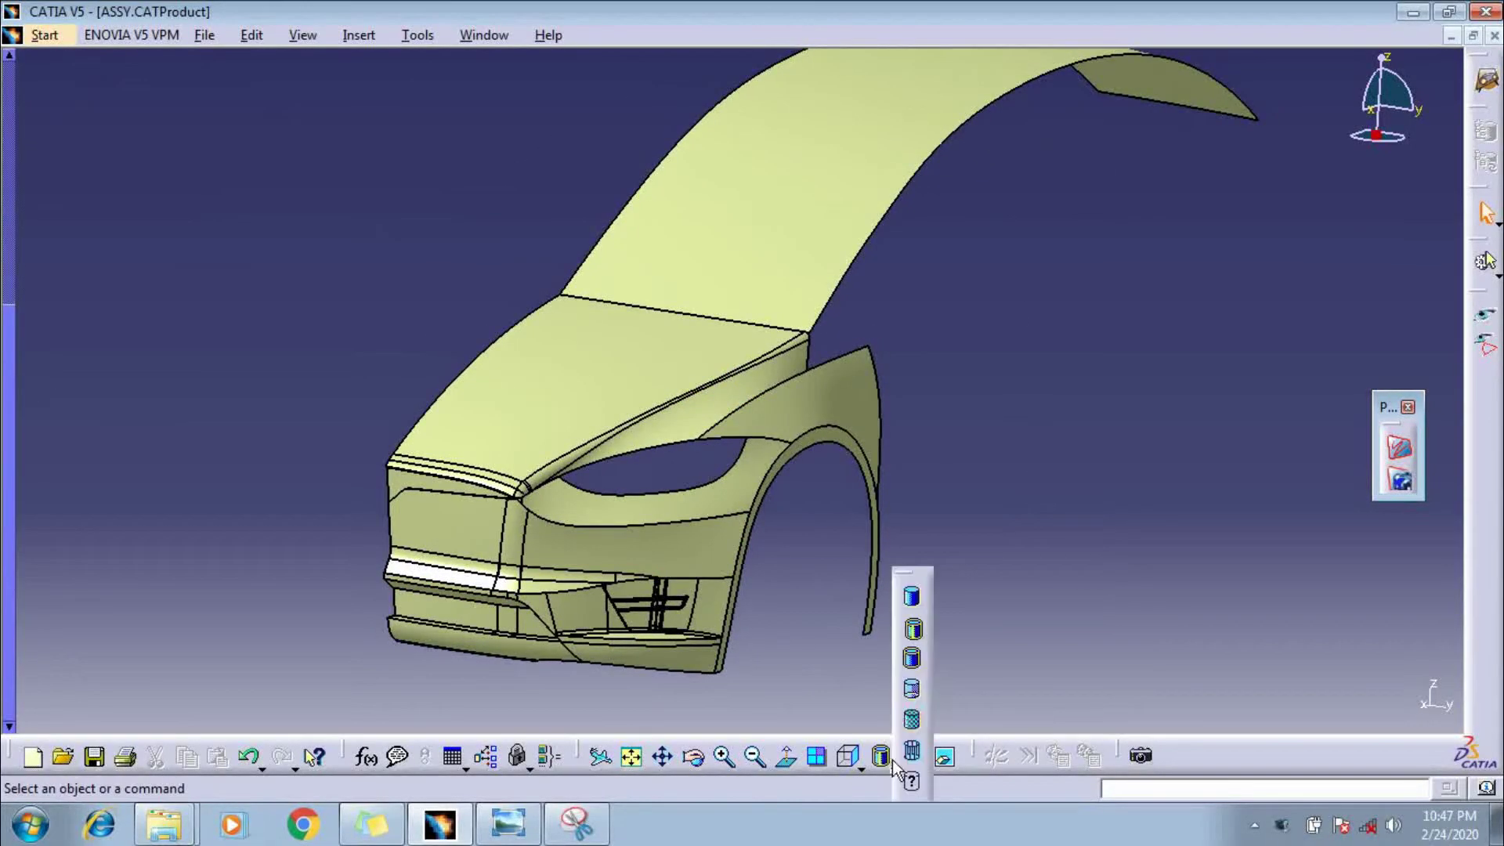
click(911, 657)
Examine the finished front-end surfaces from several angles, including the standard side, front and isometric views
middle_drag(879, 638, 742, 587)
middle_drag(379, 520, 621, 540)
middle_drag(483, 361, 479, 513)
middle_drag(741, 513, 697, 625)
click(843, 758)
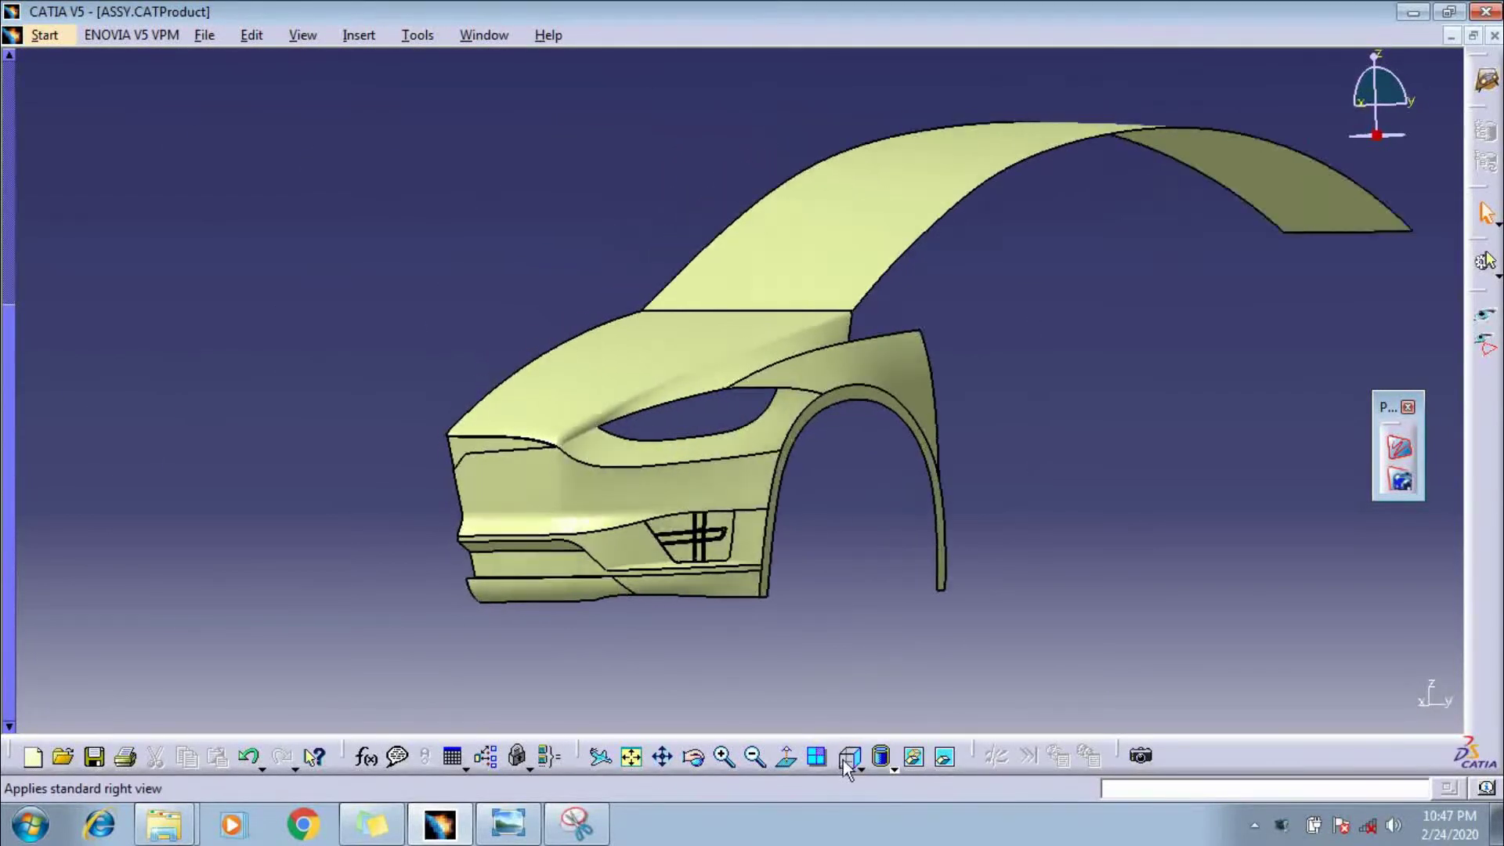
middle_drag(877, 618, 356, 618)
click(861, 767)
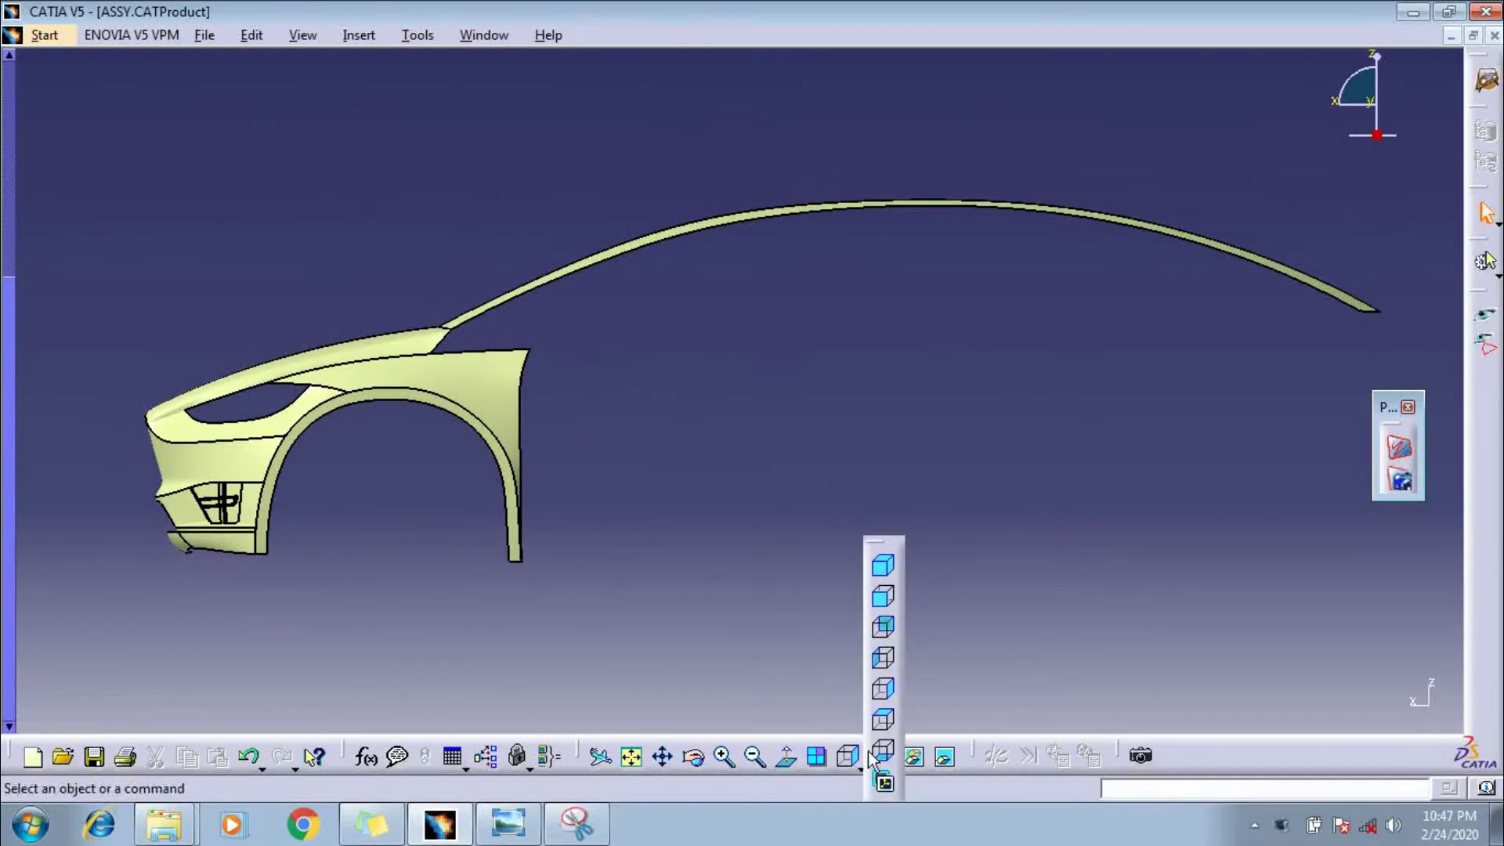
click(885, 622)
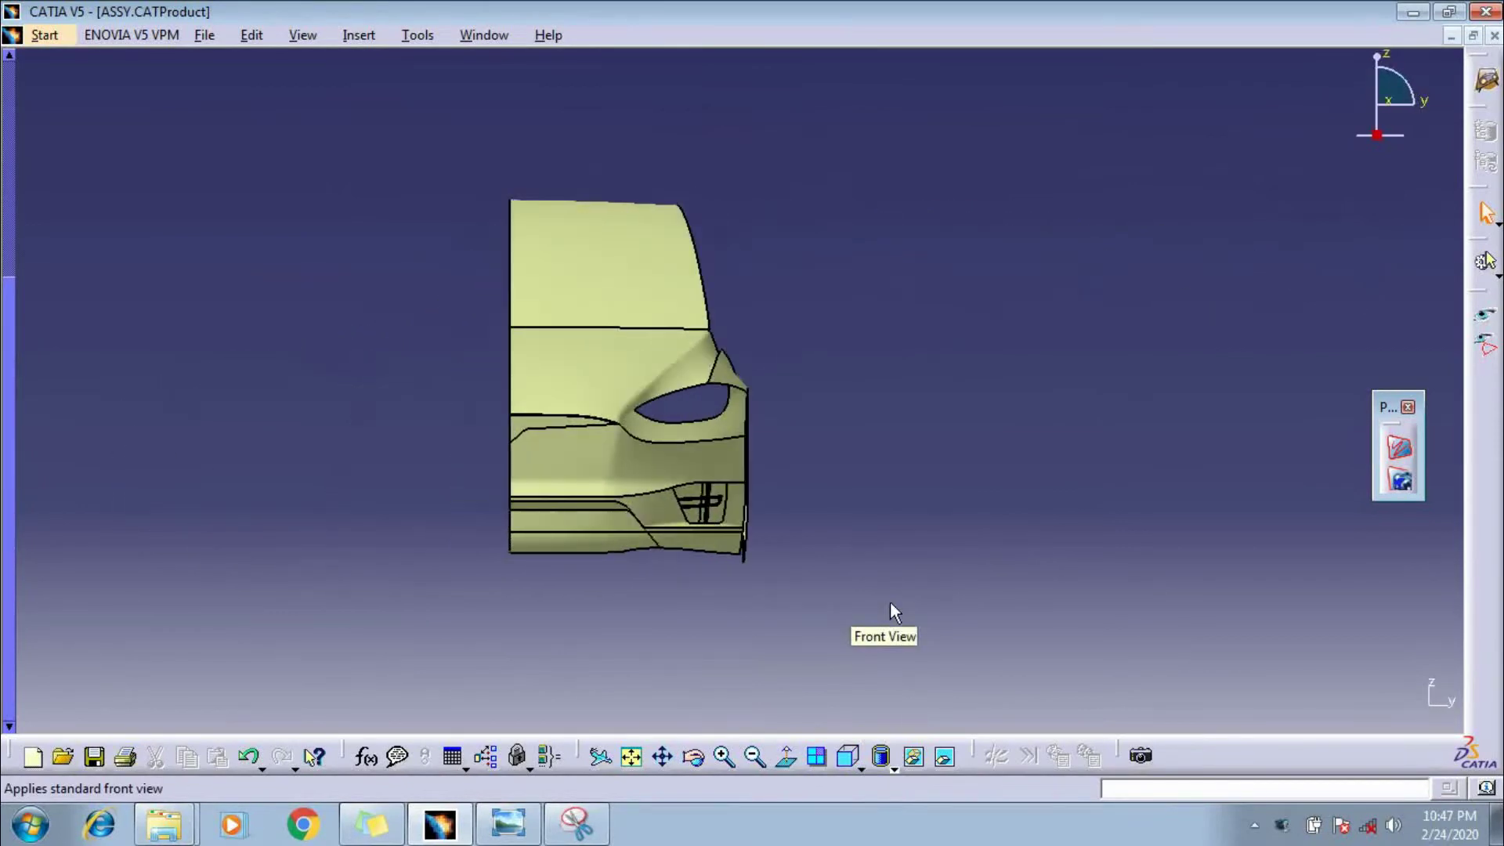
middle_drag(754, 607, 770, 575)
click(862, 768)
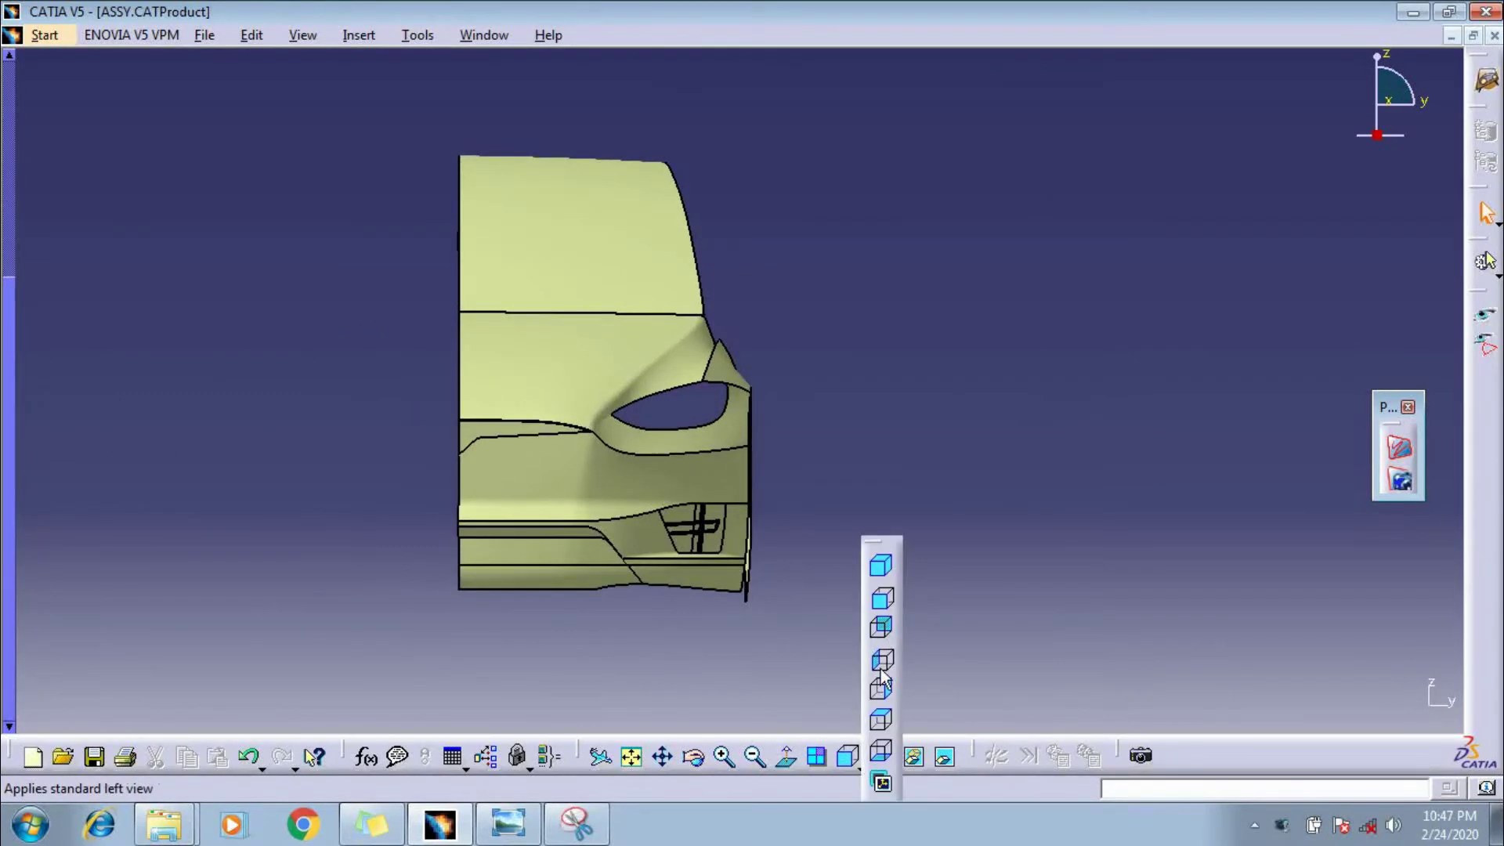
click(883, 574)
mouse_move(787, 557)
middle_down()
mouse_move(588, 543)
mouse_move(655, 527)
mouse_move(822, 530)
middle_up()
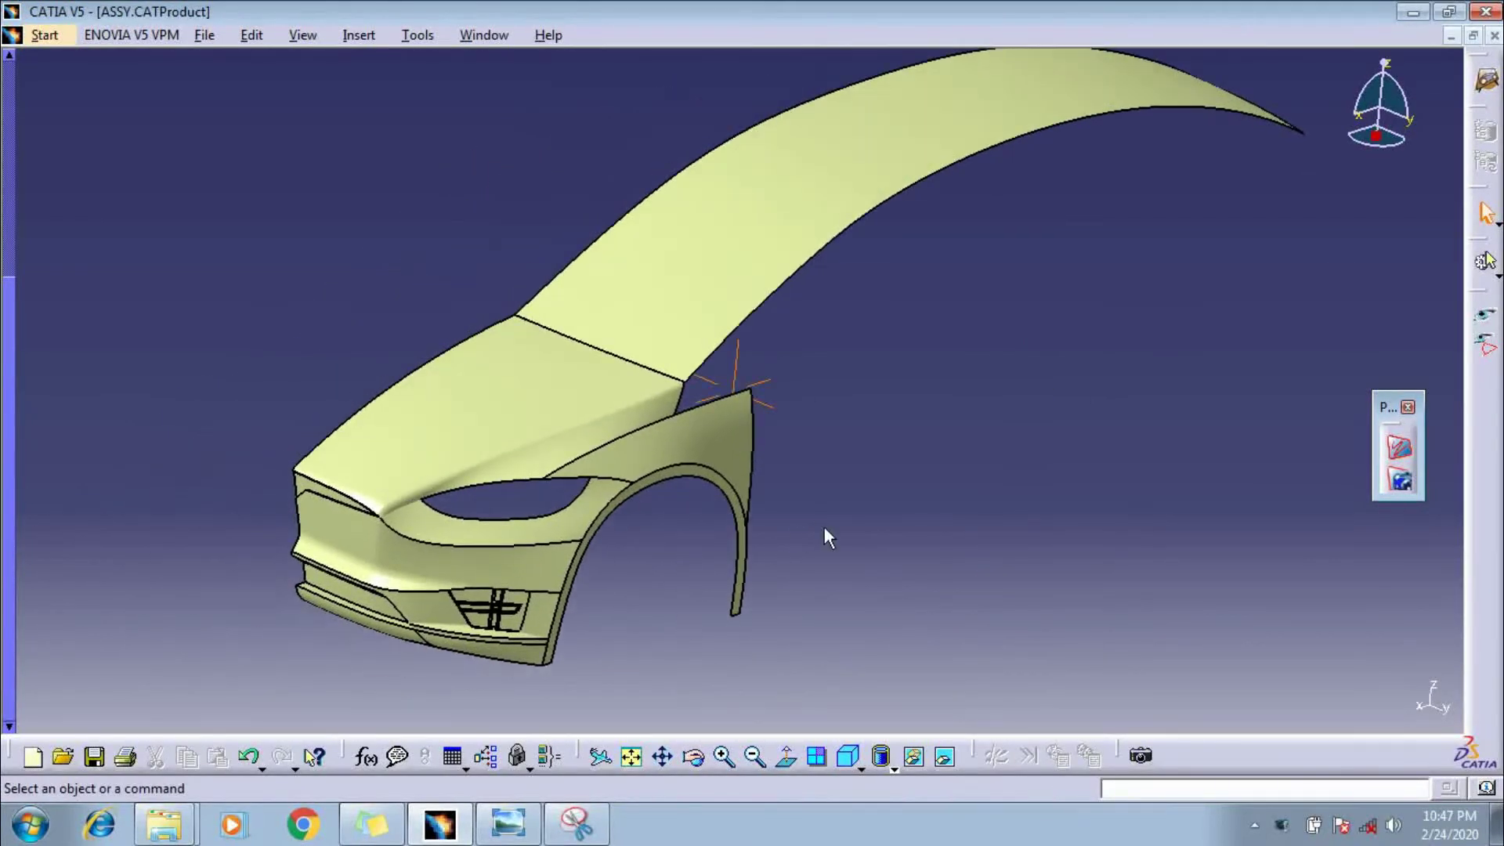